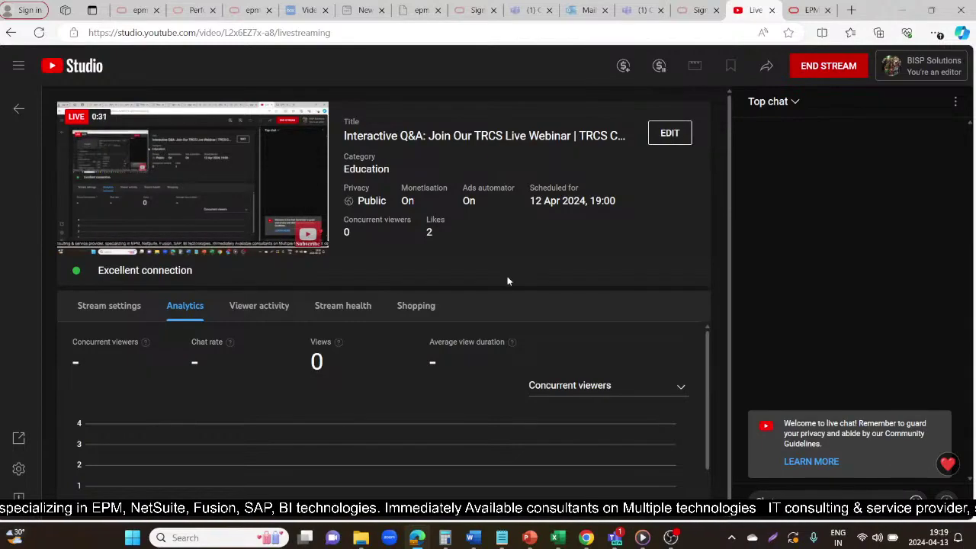
Switch to the Metadata workbook in Excel and examine its header row and the numbered account members starting at 80000.
key("alt+Tab")
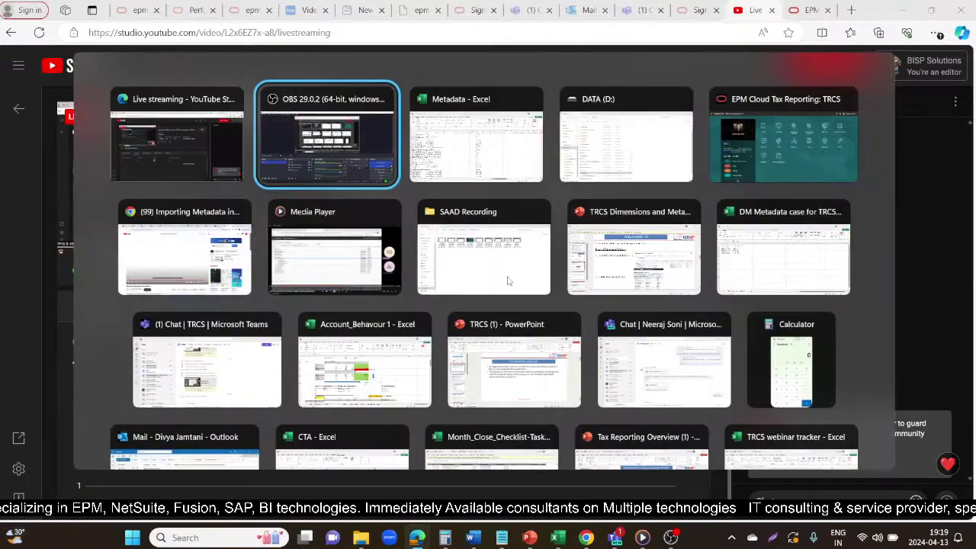
key("alt+Tab")
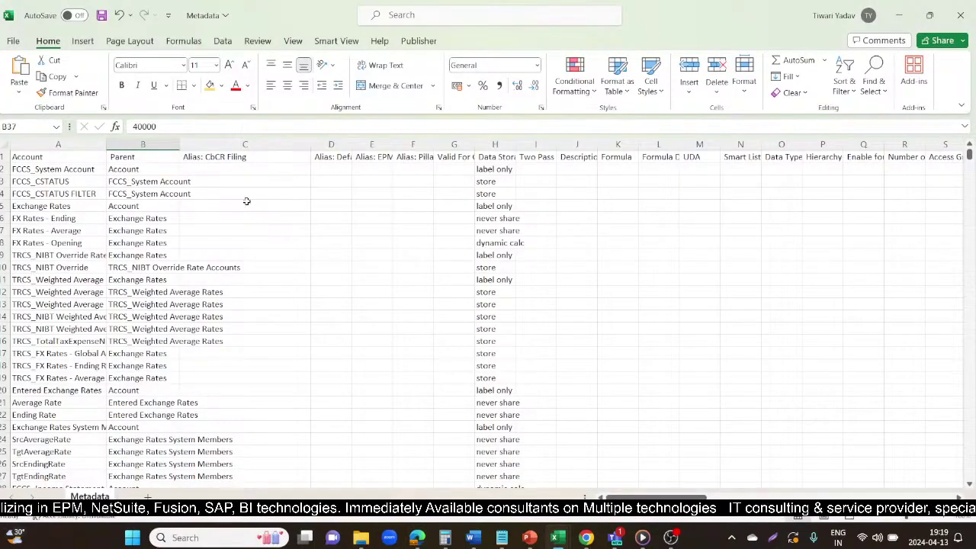
left_click(3, 156)
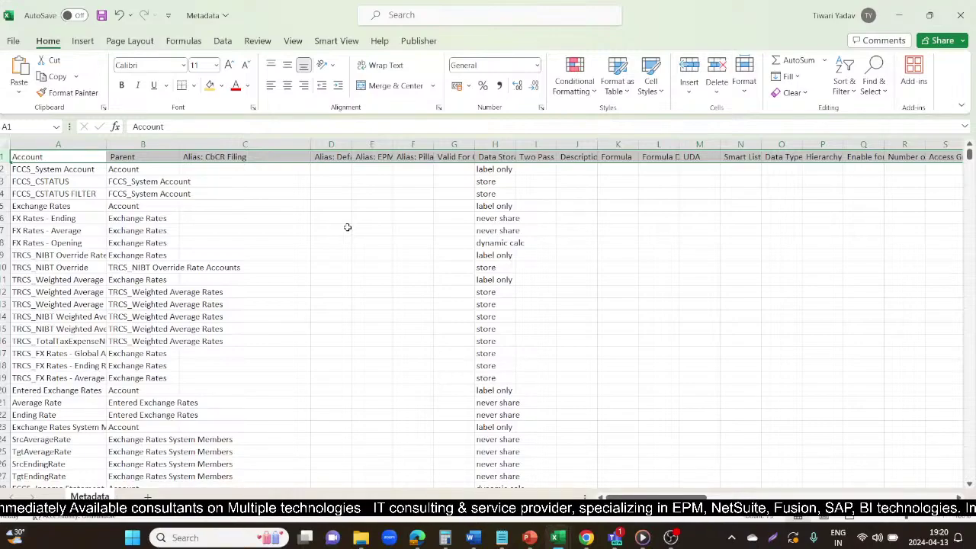
scroll(346, 227, "down", 7)
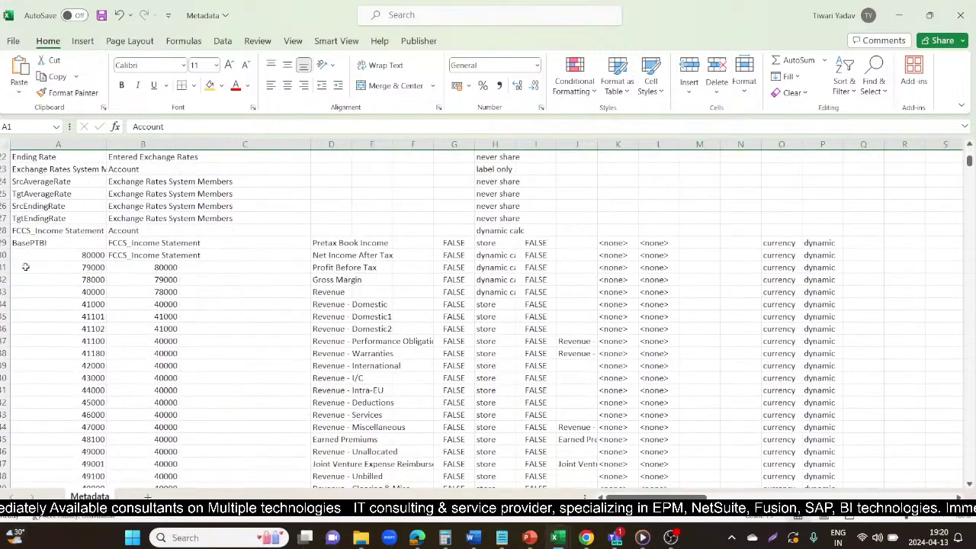
left_click_drag(61, 251, 86, 429)
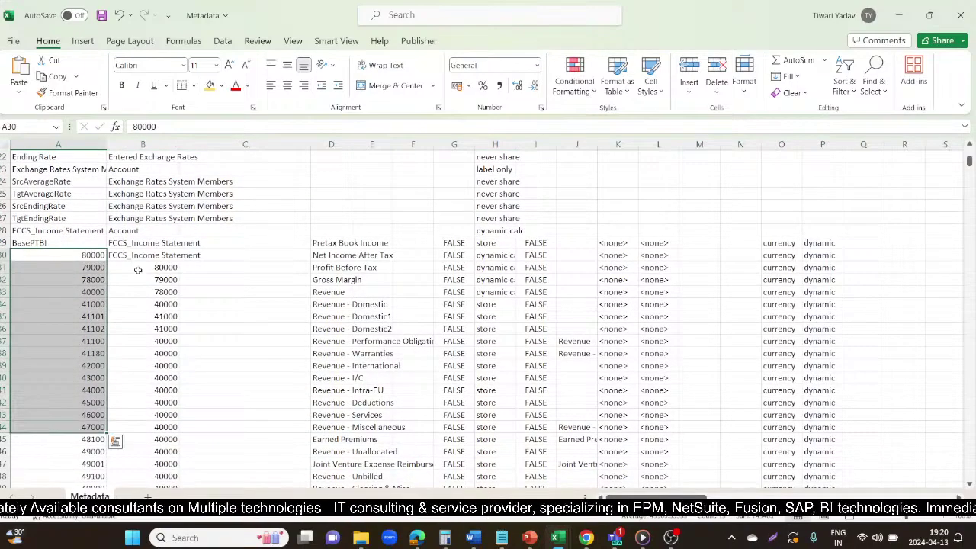
scroll(241, 341, "down", 5)
scroll(241, 341, "up", 4)
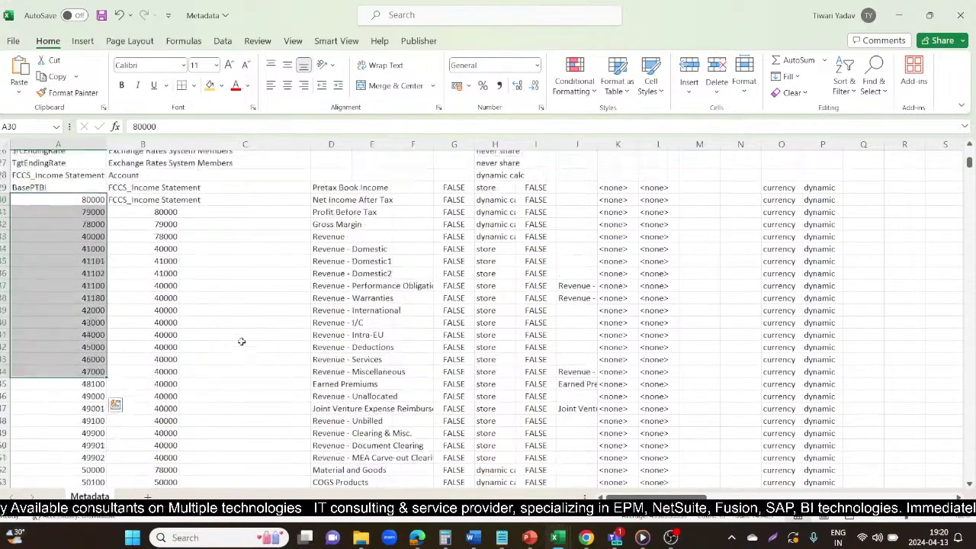
Switch to EPM Cloud Tax Reporting in the browser and create a new metadata import from the application's dimensions.
key("alt+Tab")
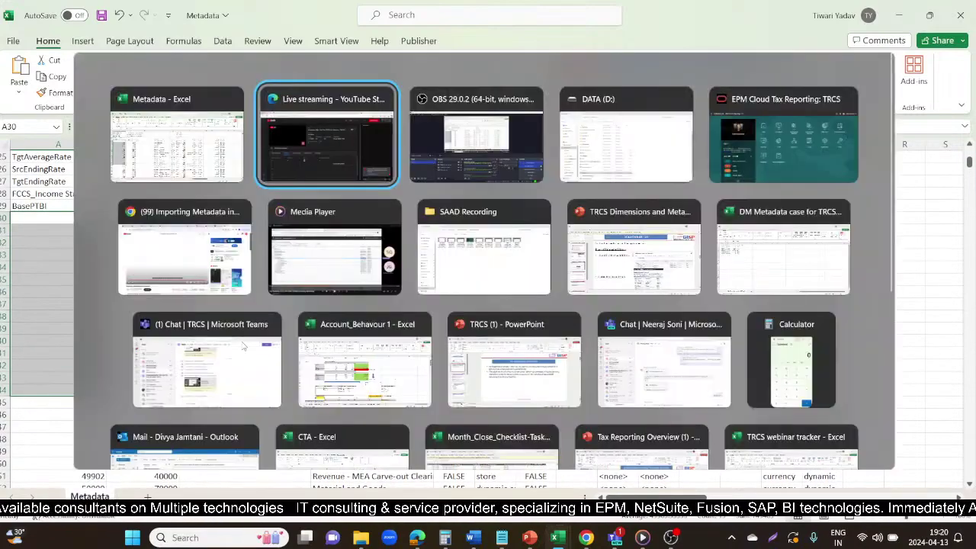
key("alt+Tab")
key("alt+Tab")
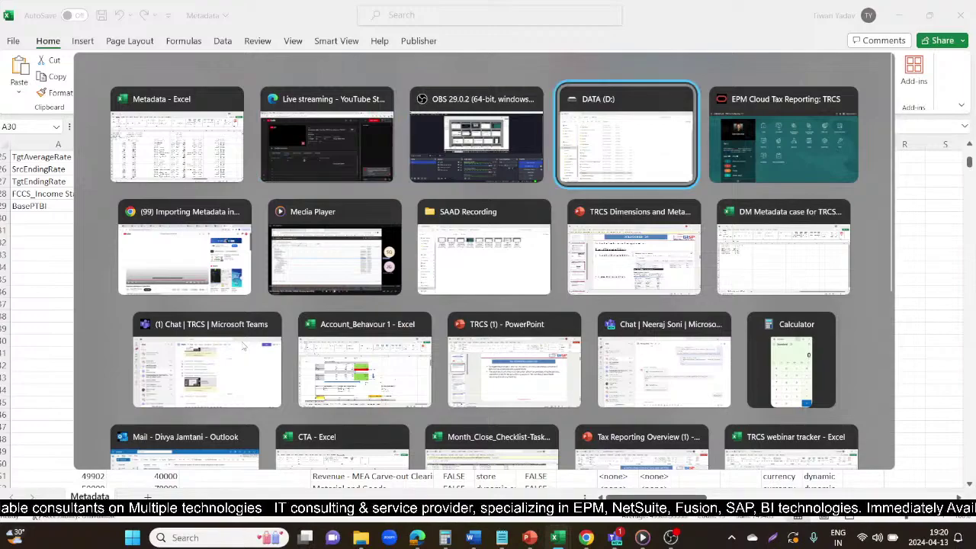
key("ctrl+Tab")
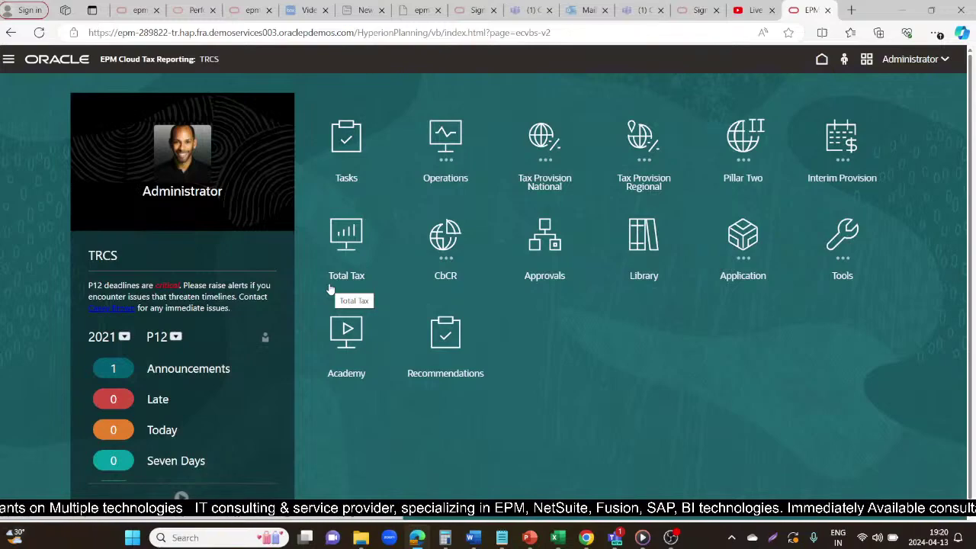
left_click(747, 241)
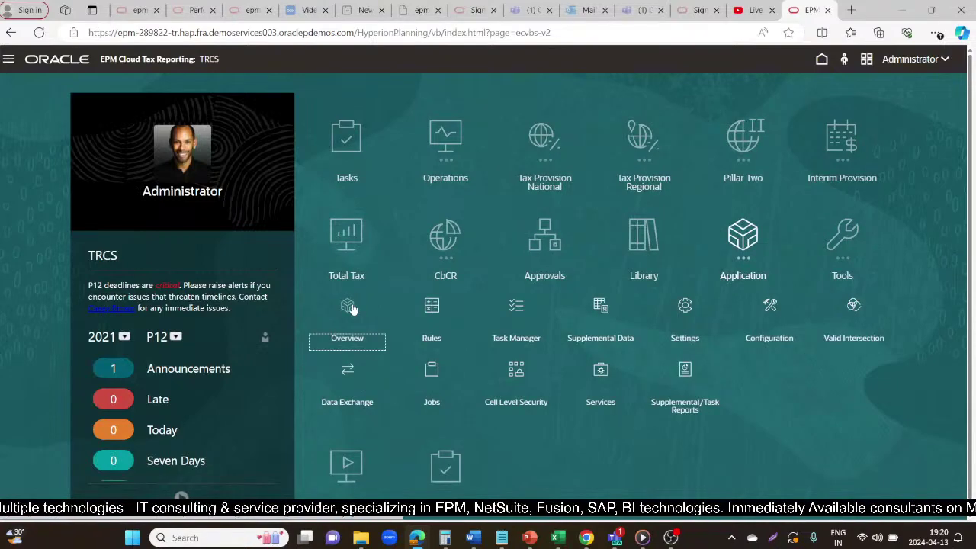
left_click(359, 307)
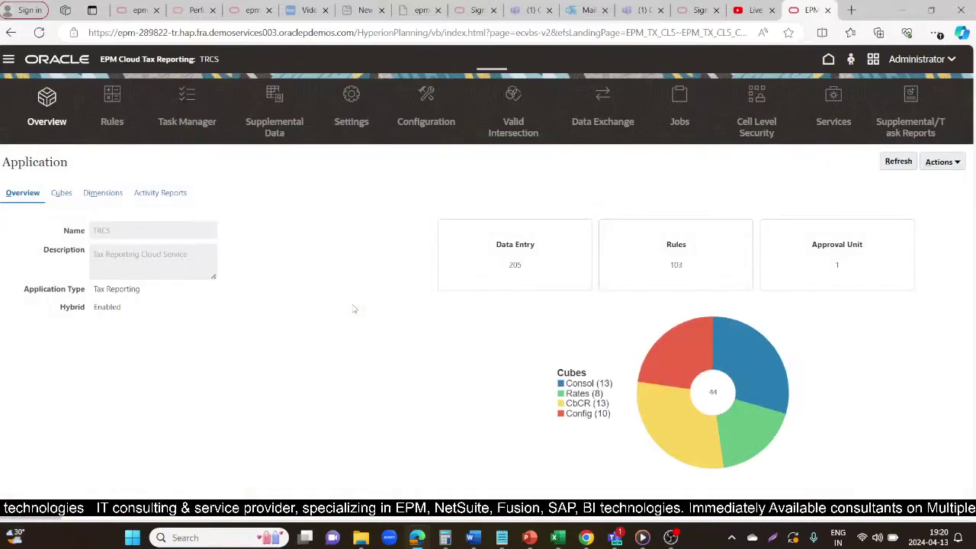
left_click(106, 196)
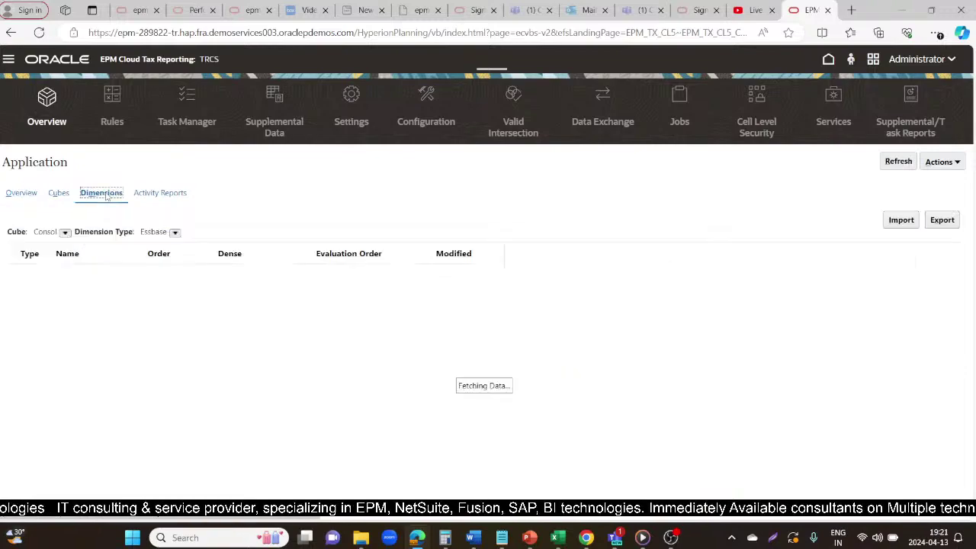
left_click(900, 220)
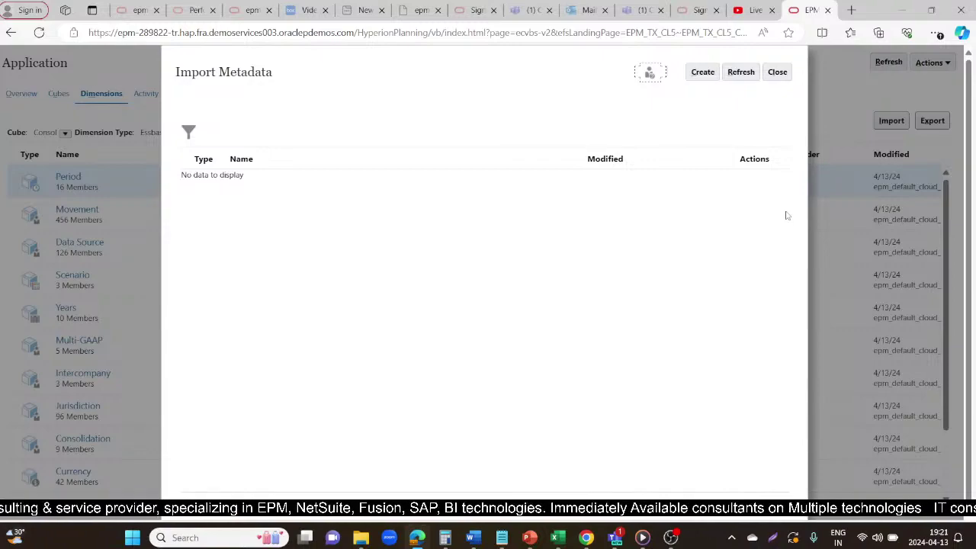
left_click(703, 73)
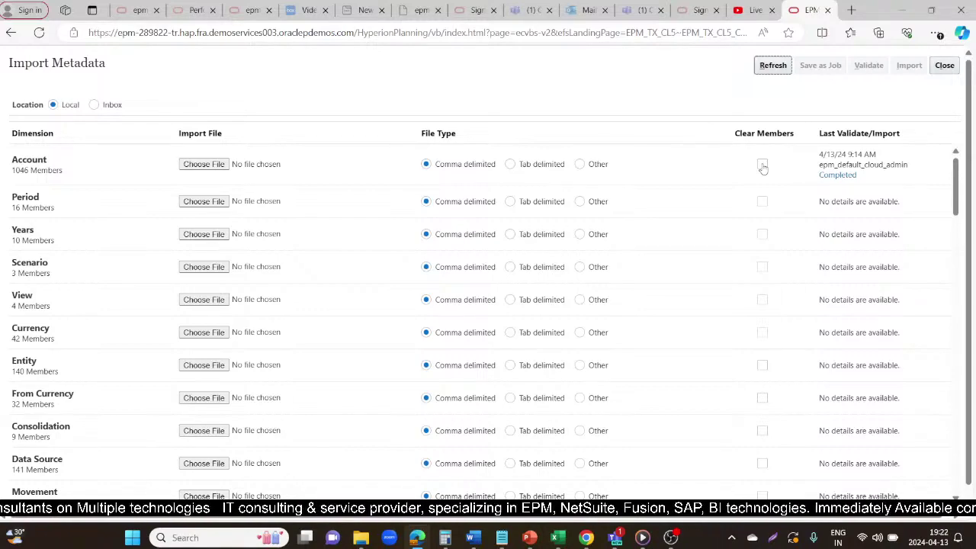
Choose Metadata.csv from the DATA (D:) drive as the Account dimension's import file and validate it.
left_click(209, 162)
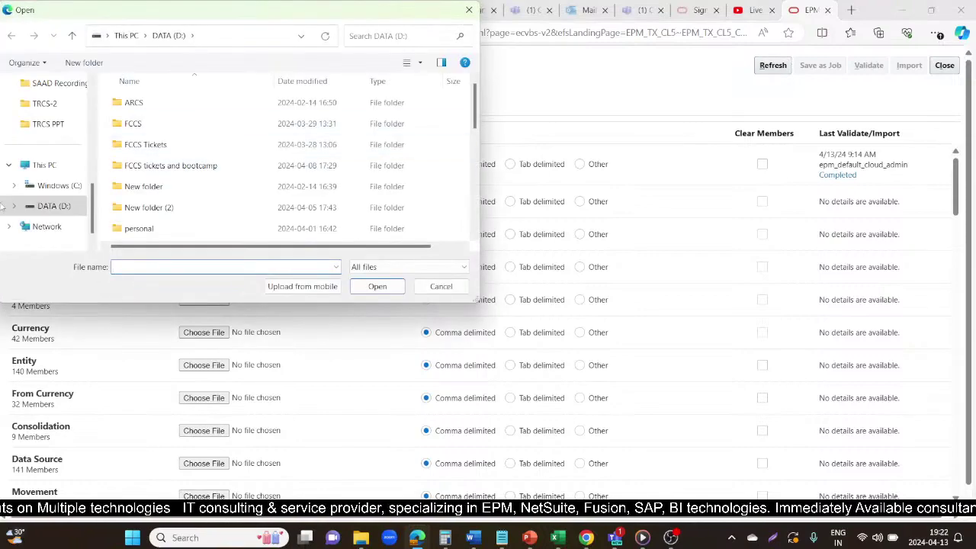
scroll(220, 177, "down", 5)
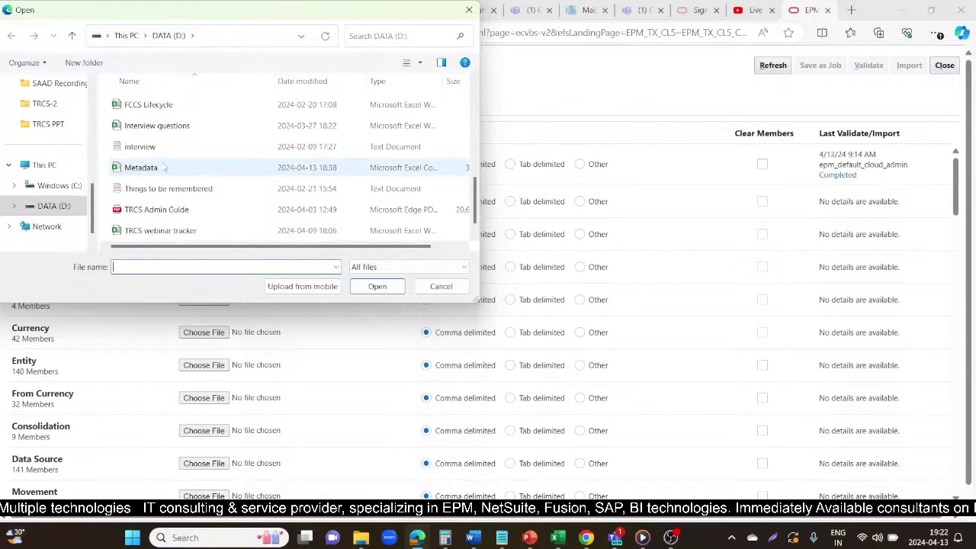
left_click(246, 169)
left_click(369, 285)
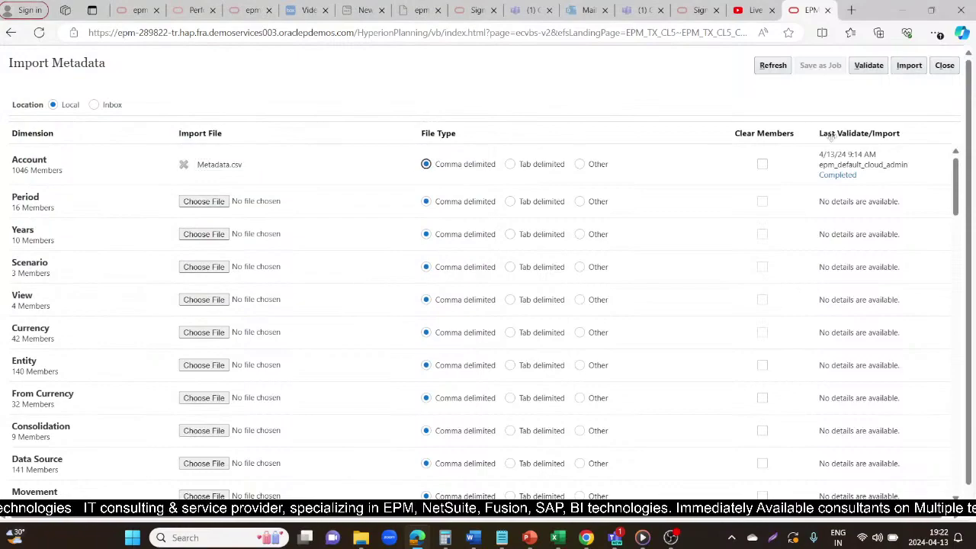
left_click(881, 66)
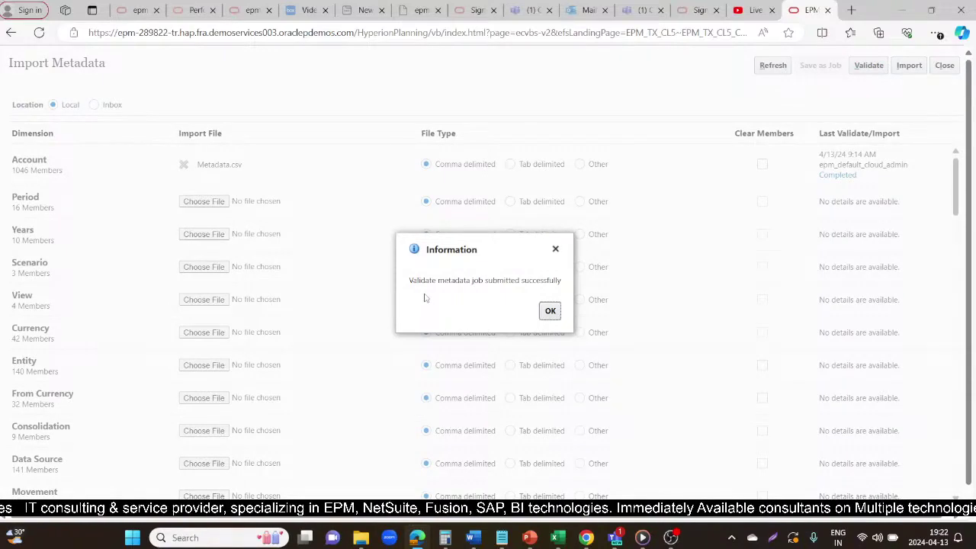
left_click(549, 310)
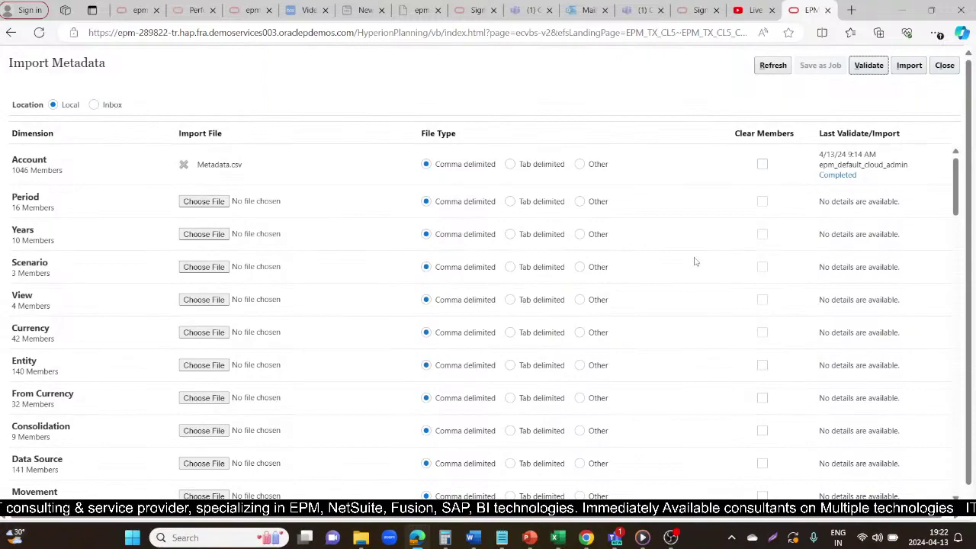
Import the Account metadata with the database refresh on successful import enabled, and close the import windows.
left_click(907, 65)
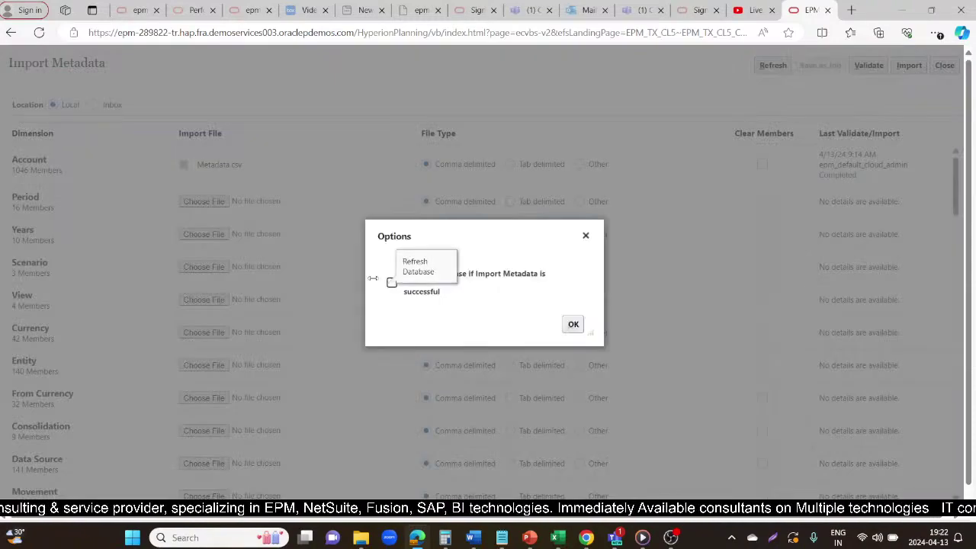
left_click(392, 283)
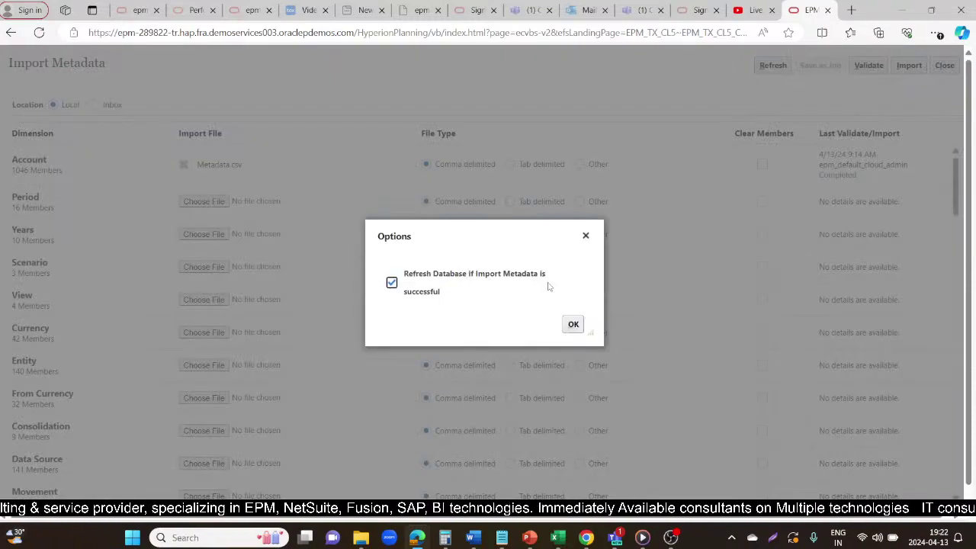
left_click(574, 324)
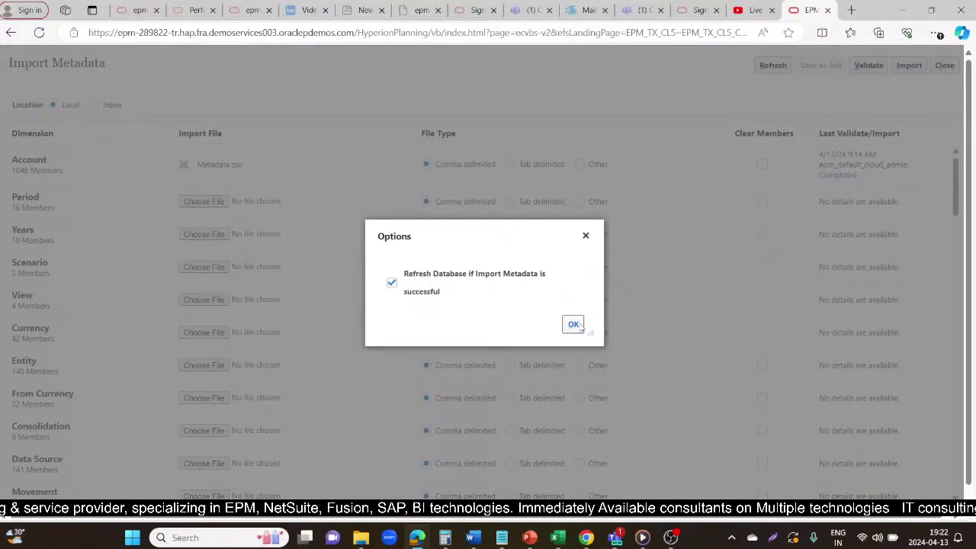
left_click(548, 311)
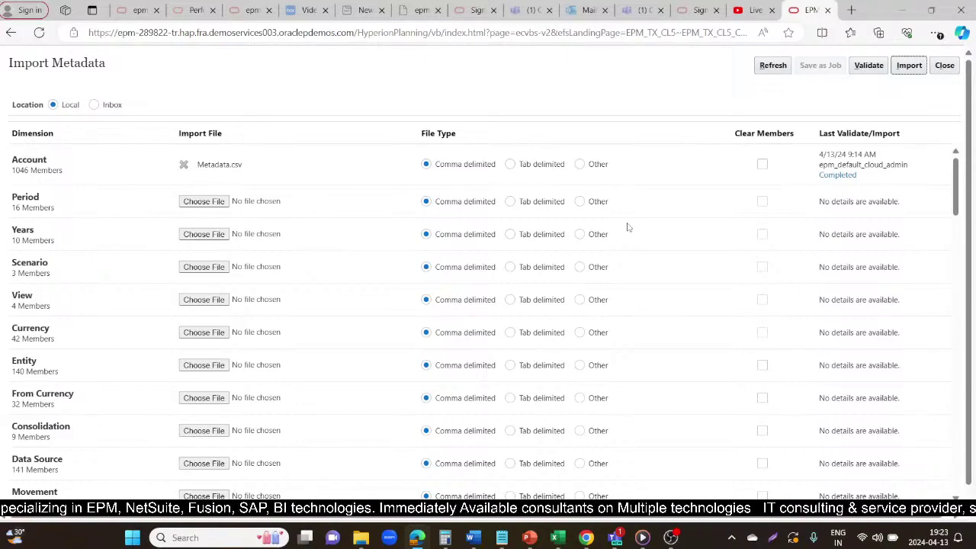
left_click(943, 66)
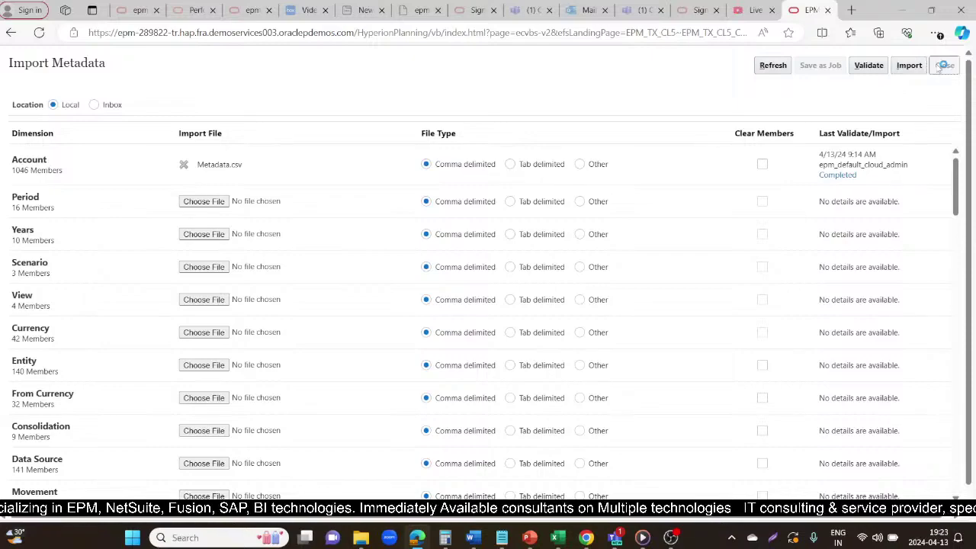
left_click(776, 72)
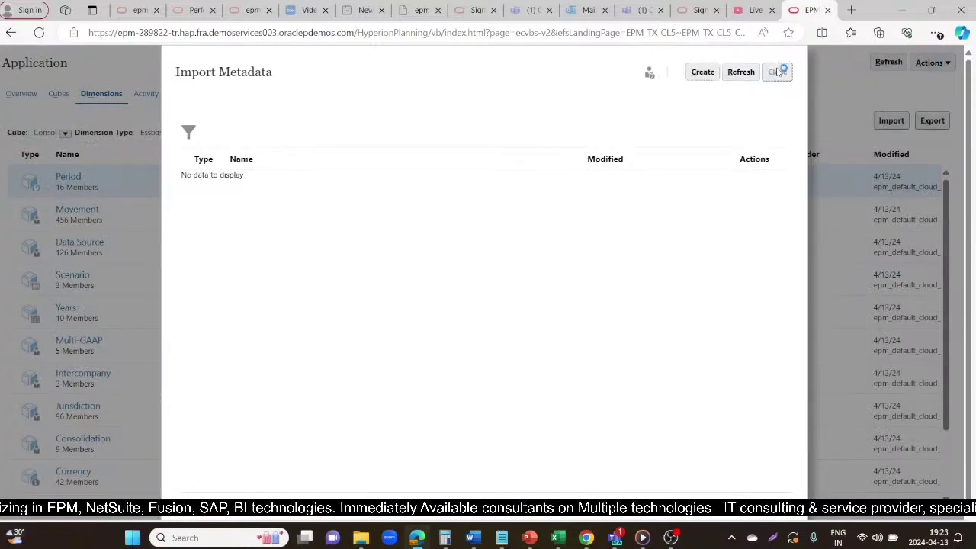
Open the application's Jobs from the home page and refresh the recent activity to check the Import Metadata and Refresh Database jobs.
left_click(822, 61)
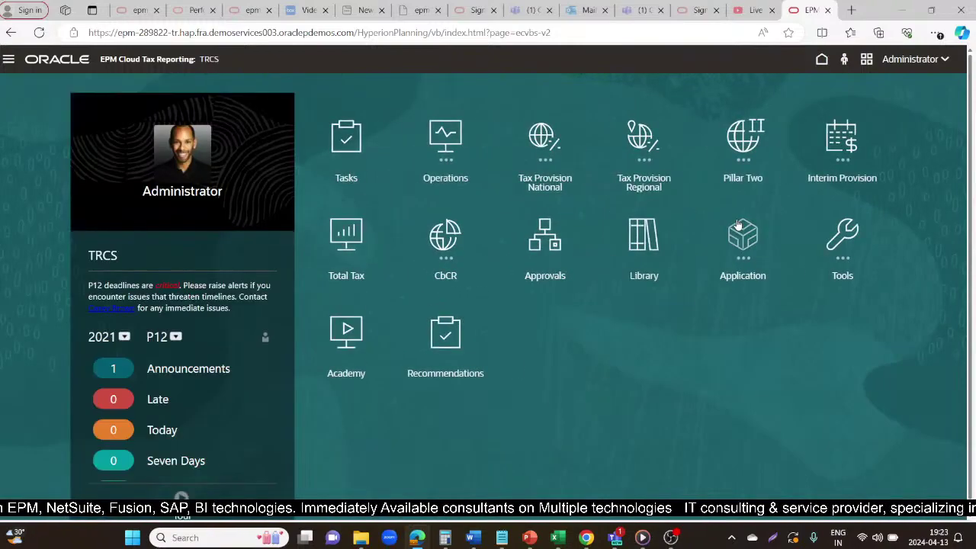
left_click(737, 223)
left_click(436, 369)
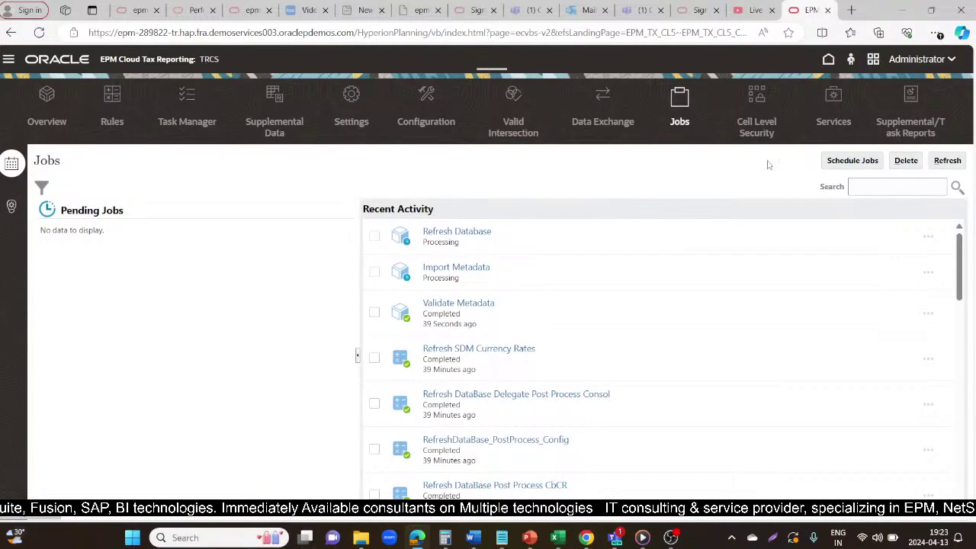
left_click(937, 163)
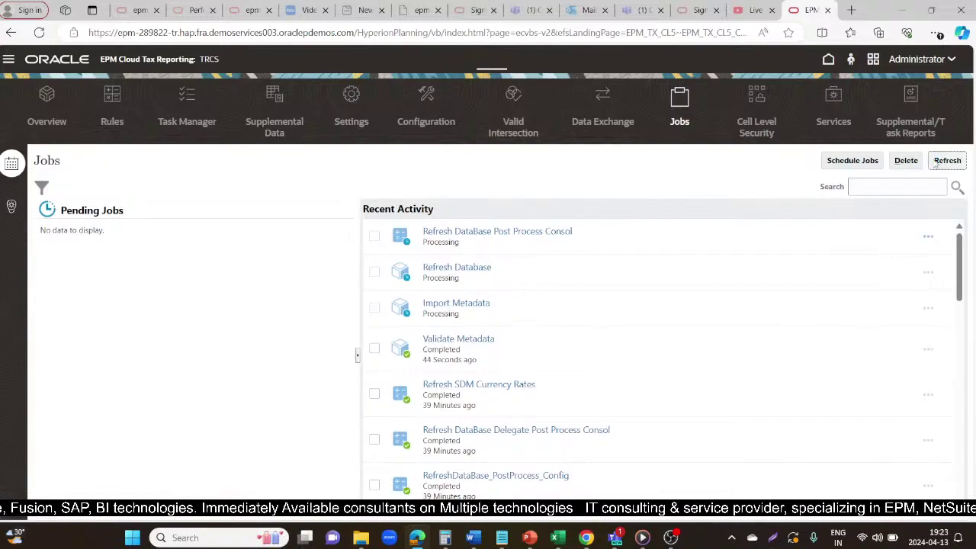
left_click(944, 161)
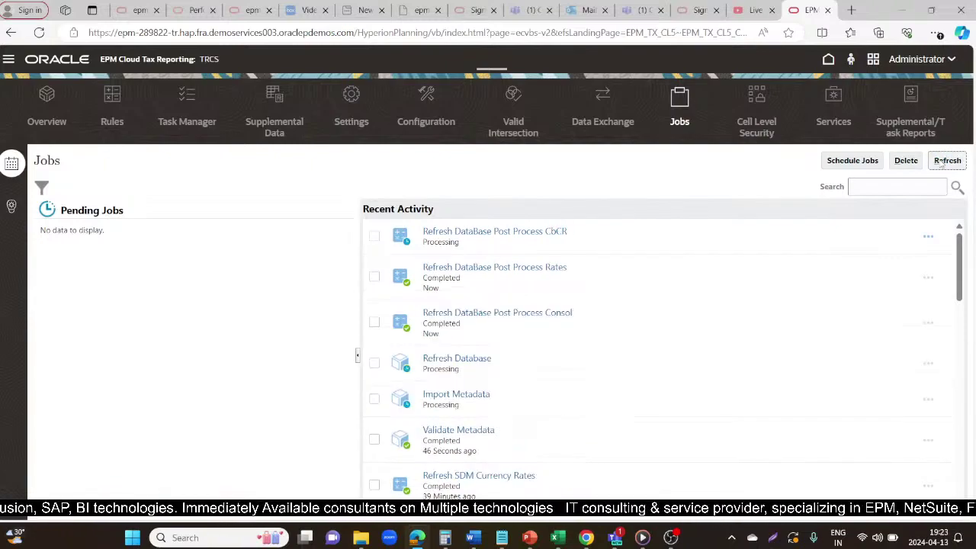
left_click(944, 162)
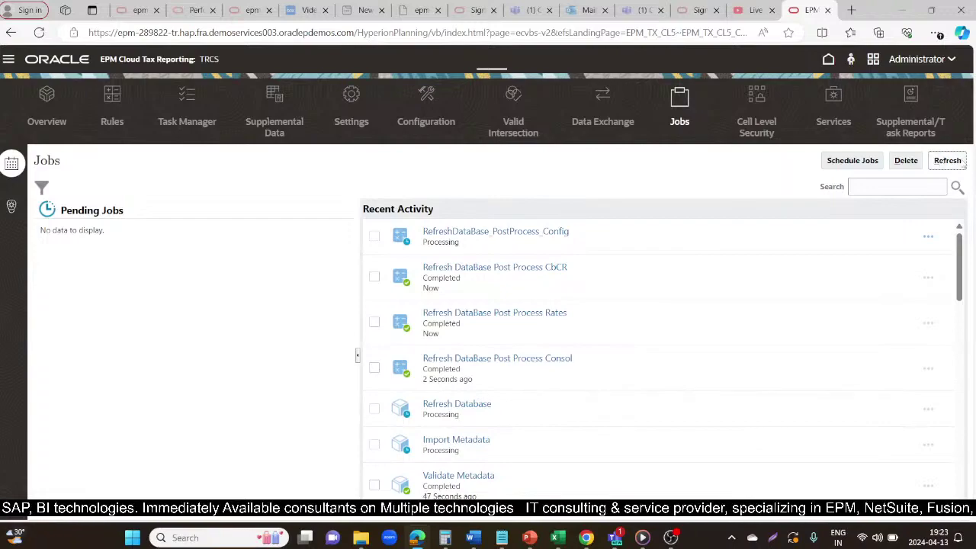
left_click(944, 162)
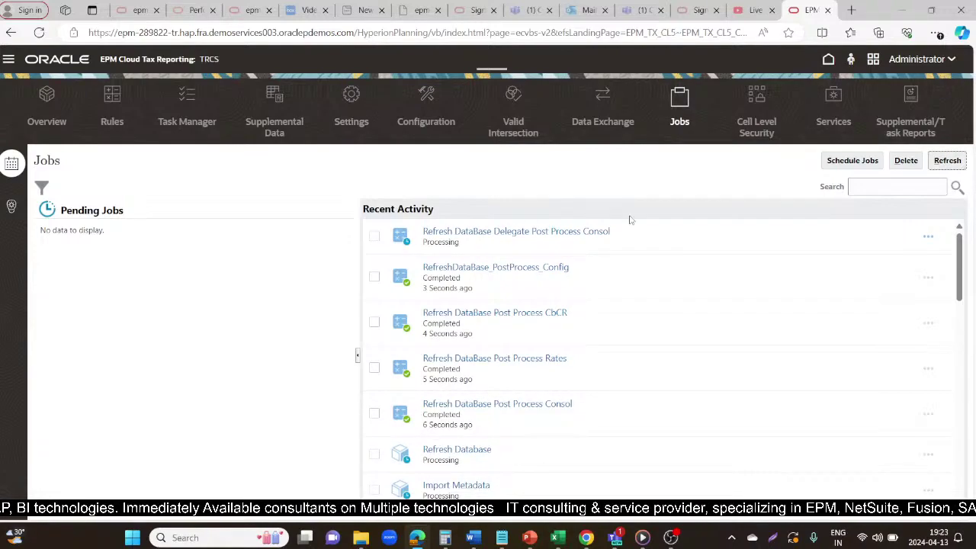
left_click(943, 161)
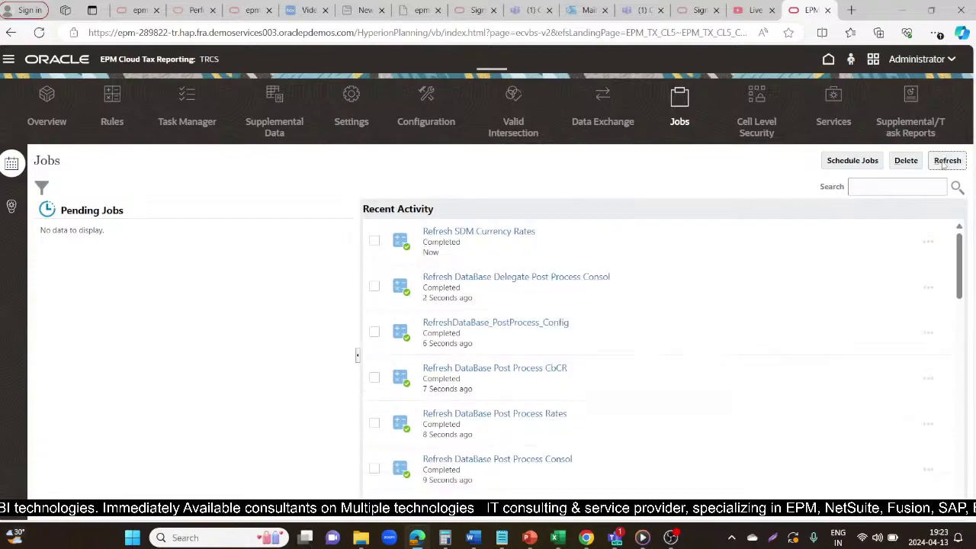
scroll(866, 266, "down", 2)
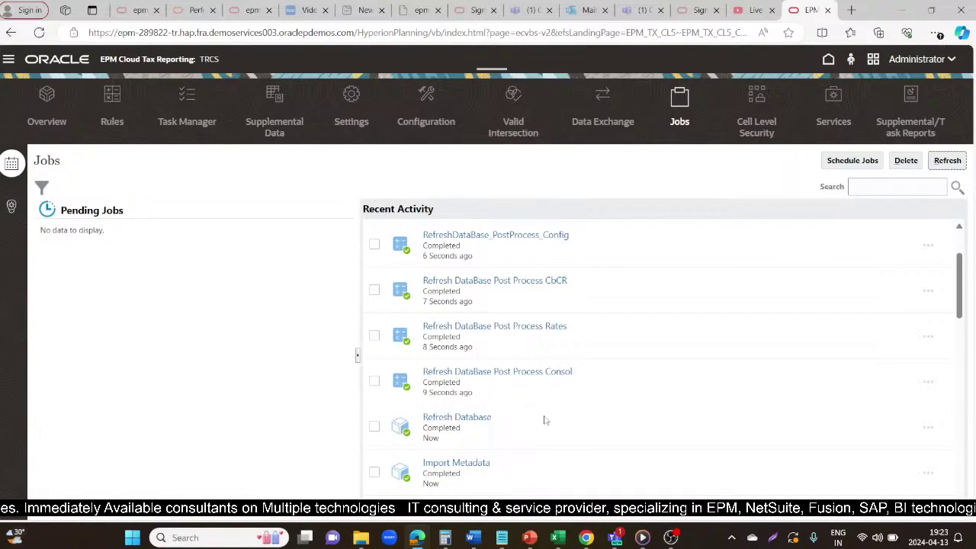
Return to the home page and open the list of dimensions in the TRCS application's overview.
left_click(827, 60)
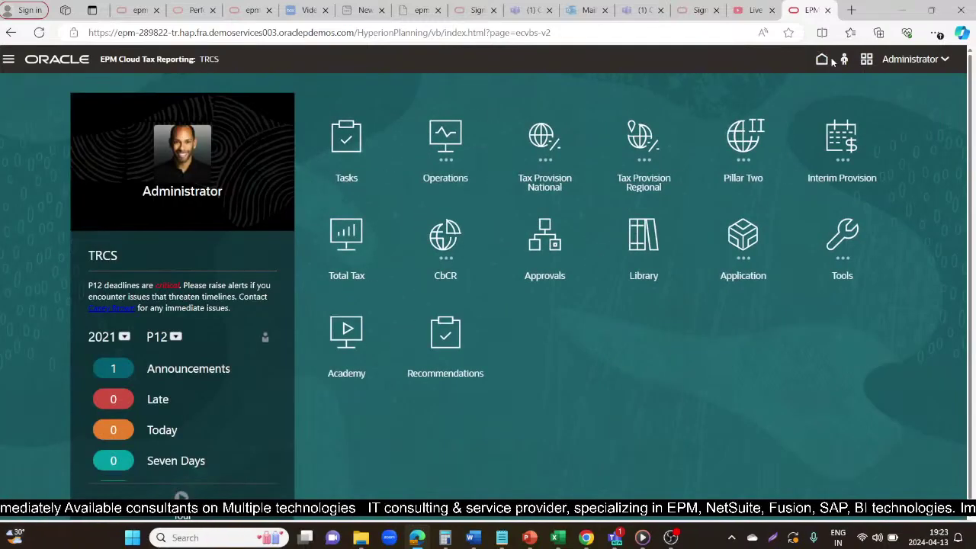
left_click(738, 237)
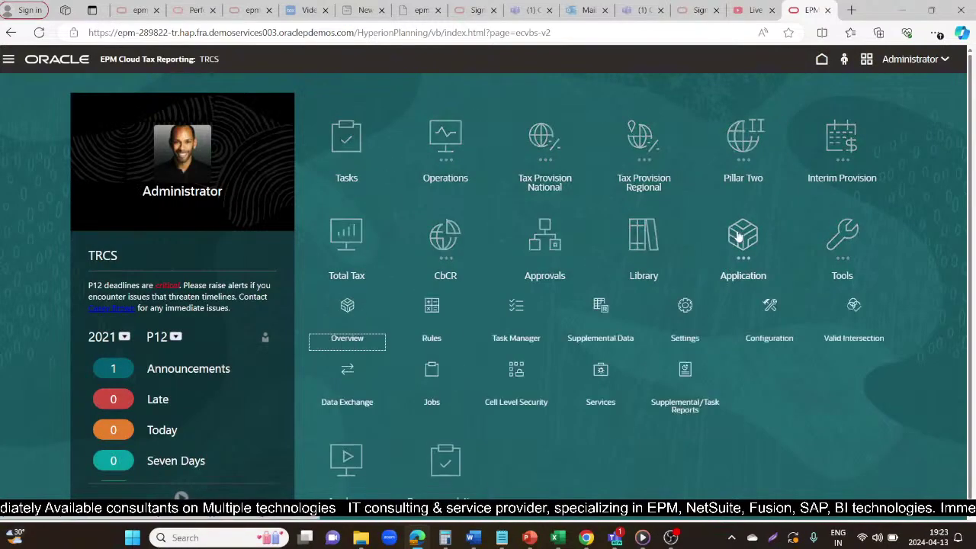
left_click(345, 340)
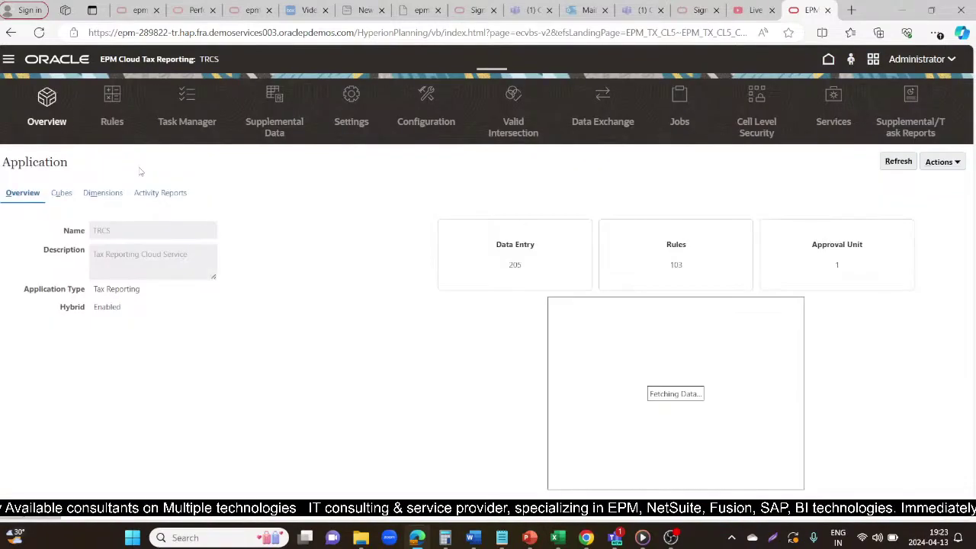
left_click(105, 195)
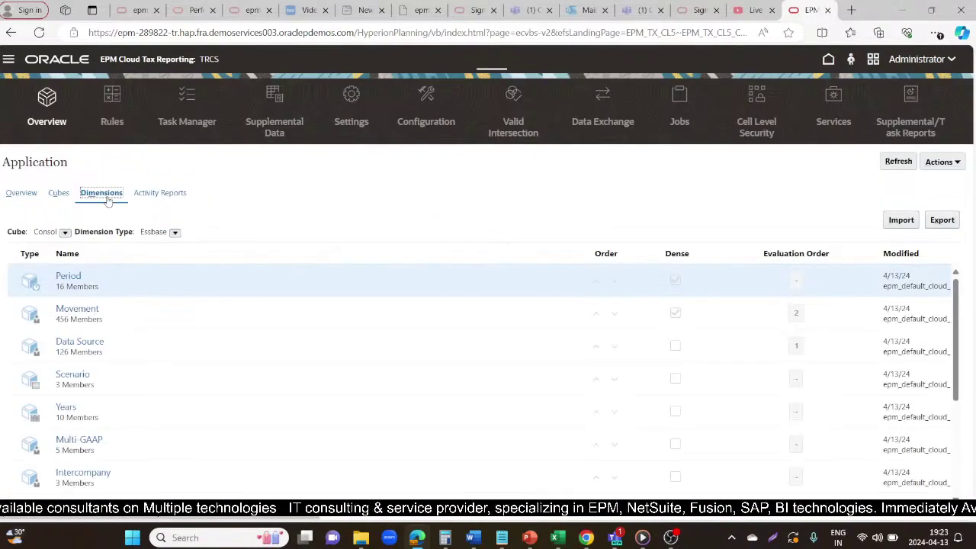
scroll(109, 312, "down", 3)
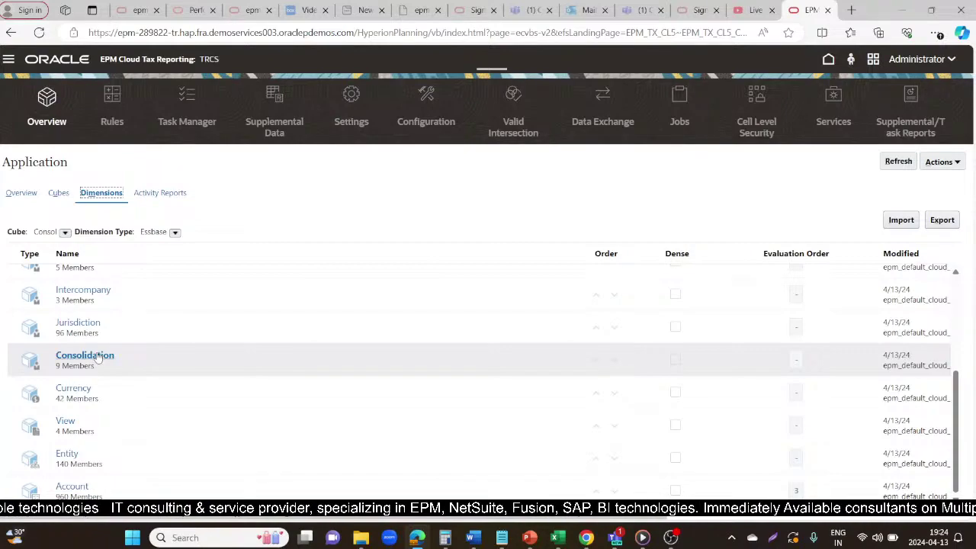
Upload Metadata.csv from the DATA (D:) drive to the Inbox/Outbox Explorer and close the explorer.
left_click(957, 162)
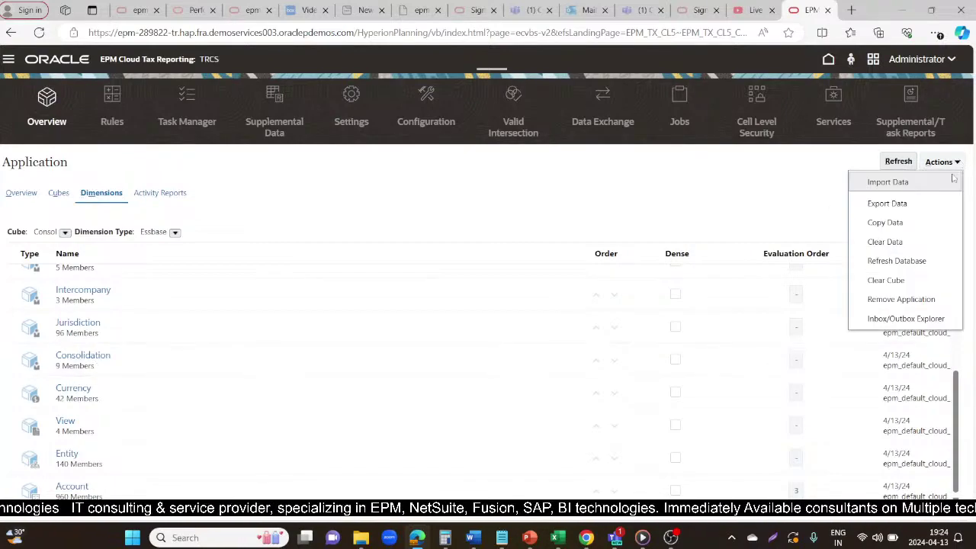
left_click(889, 320)
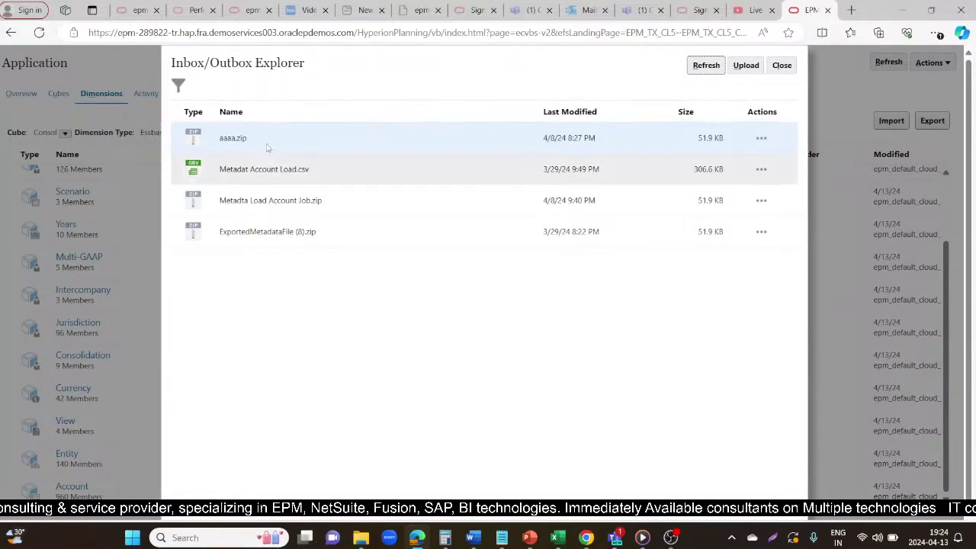
left_click(745, 66)
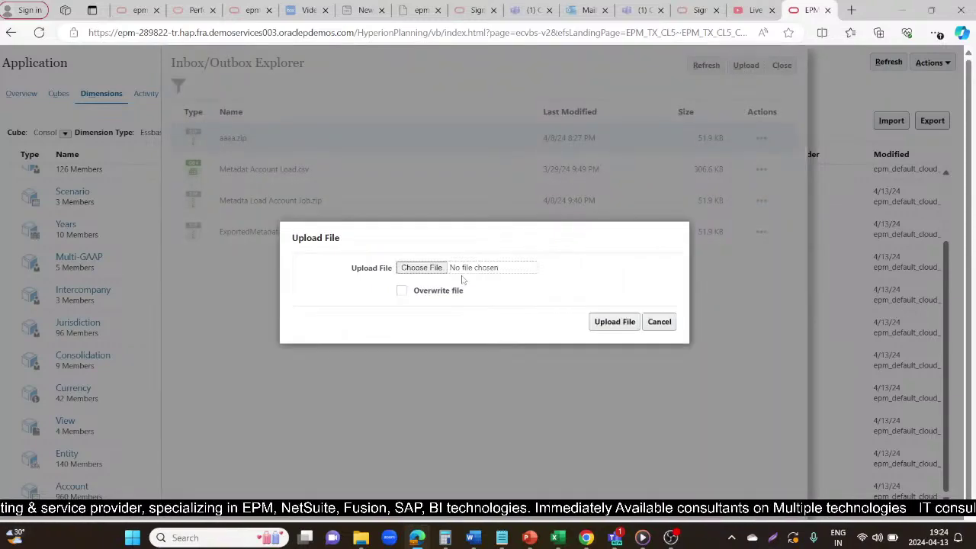
left_click(422, 267)
scroll(228, 153, "down", 5)
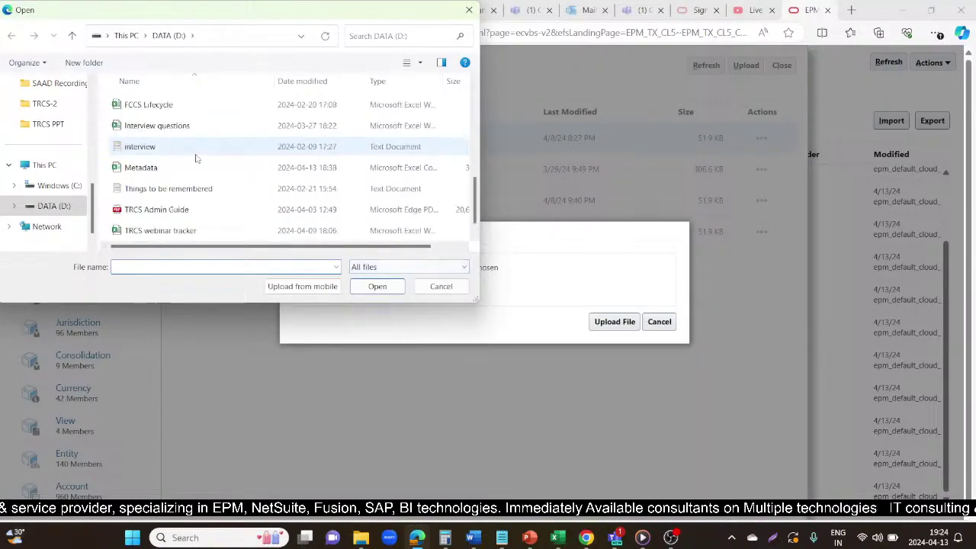
left_click(151, 149)
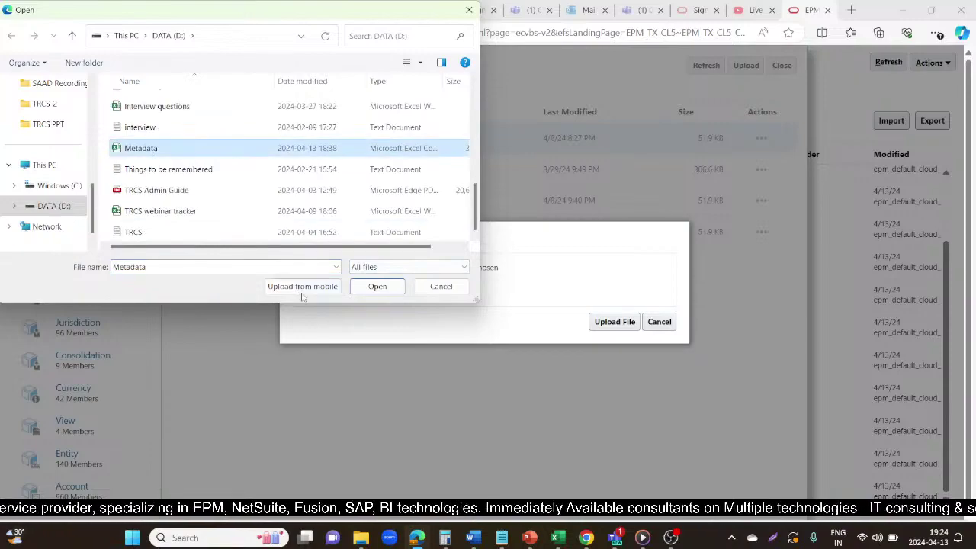
left_click(385, 289)
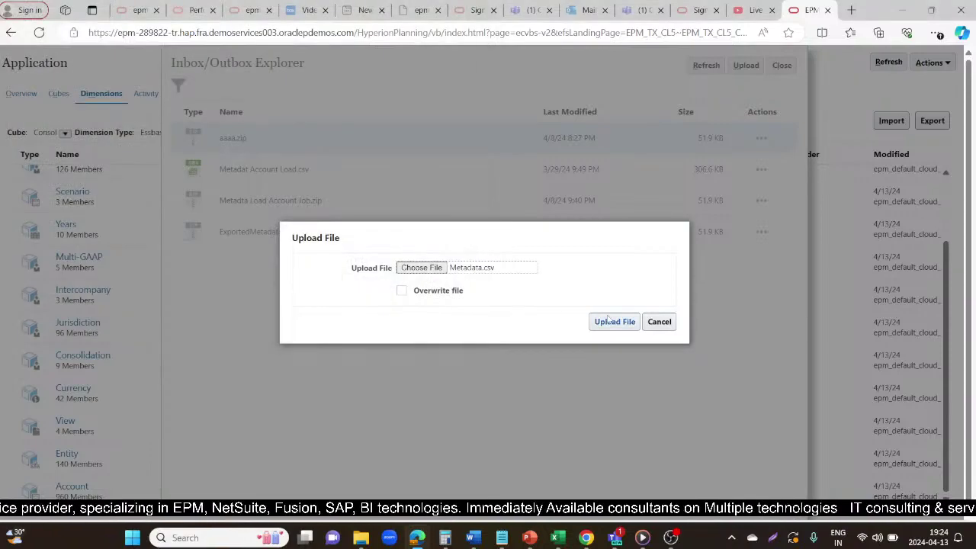
left_click(608, 322)
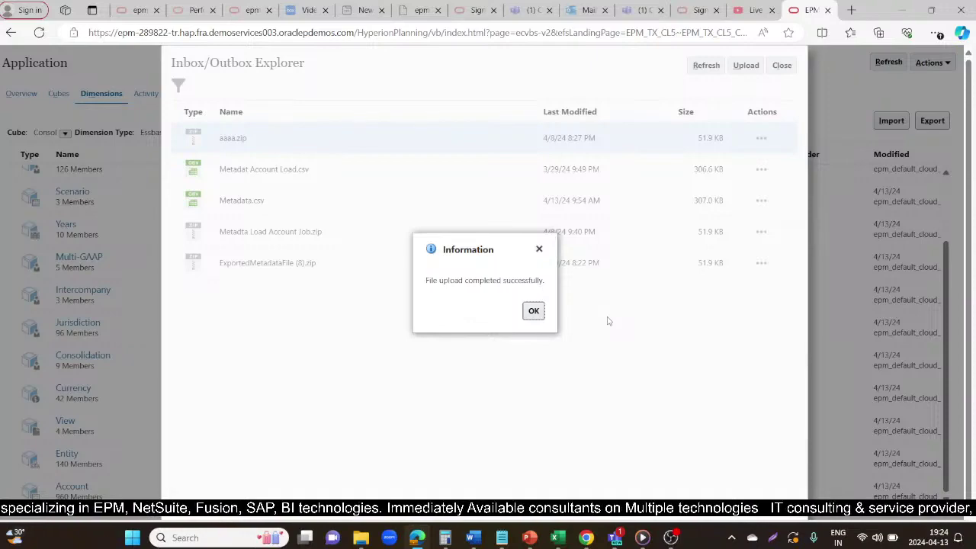
left_click(534, 310)
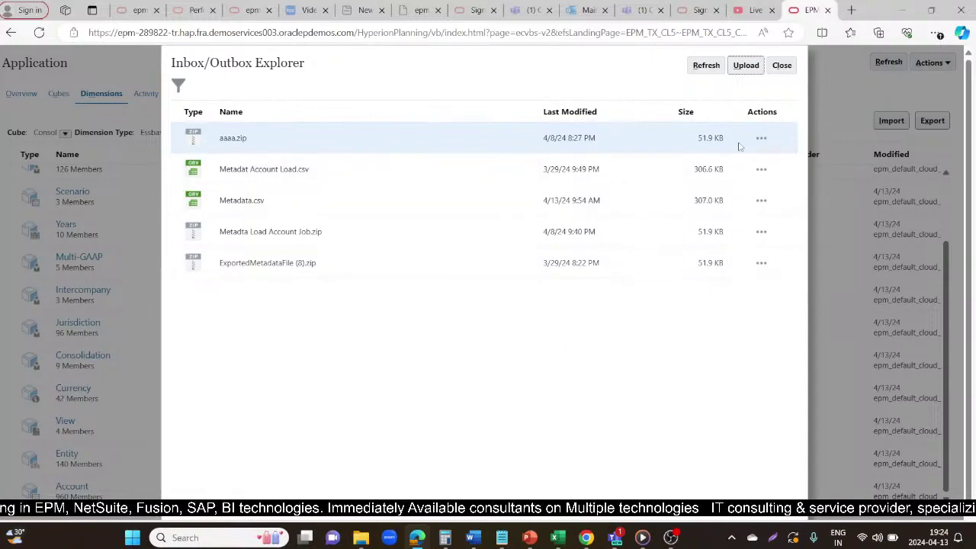
left_click(782, 65)
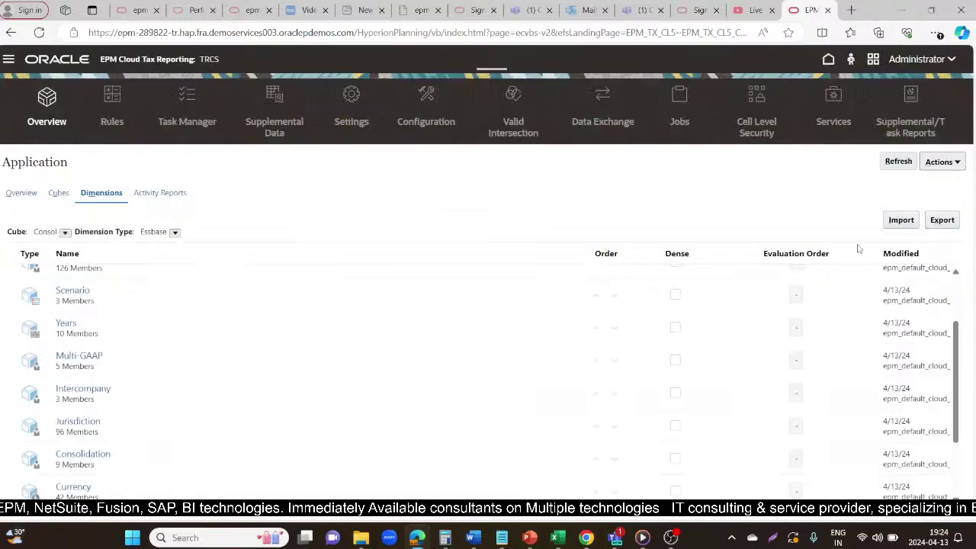
Create a new metadata import from the Inbox location with Metadata.csv as the comma-delimited Account file and Clear Members off.
left_click(901, 220)
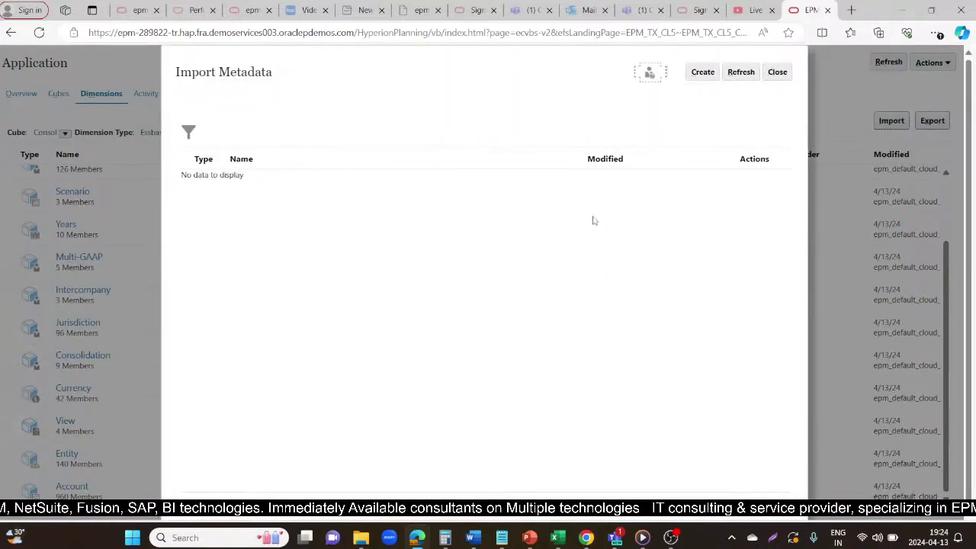
left_click(697, 76)
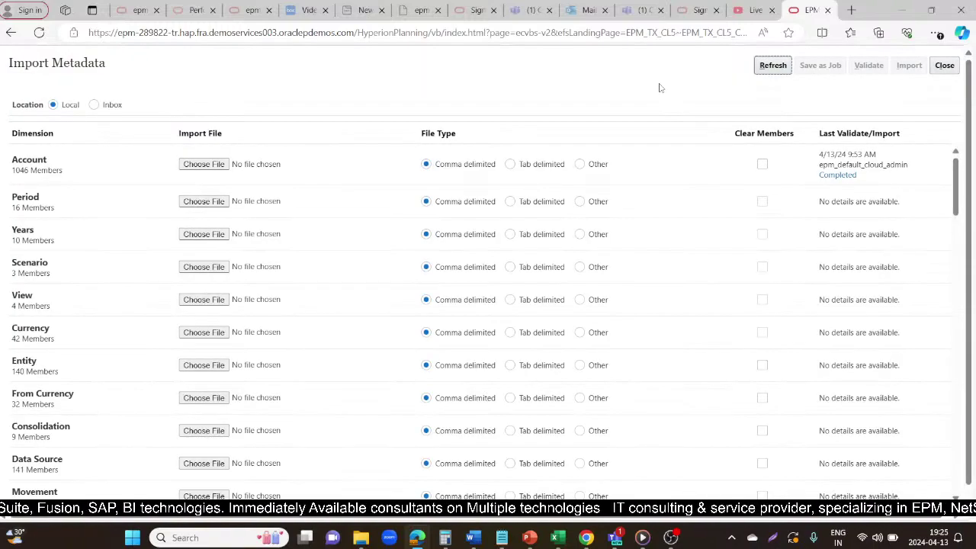
left_click(94, 106)
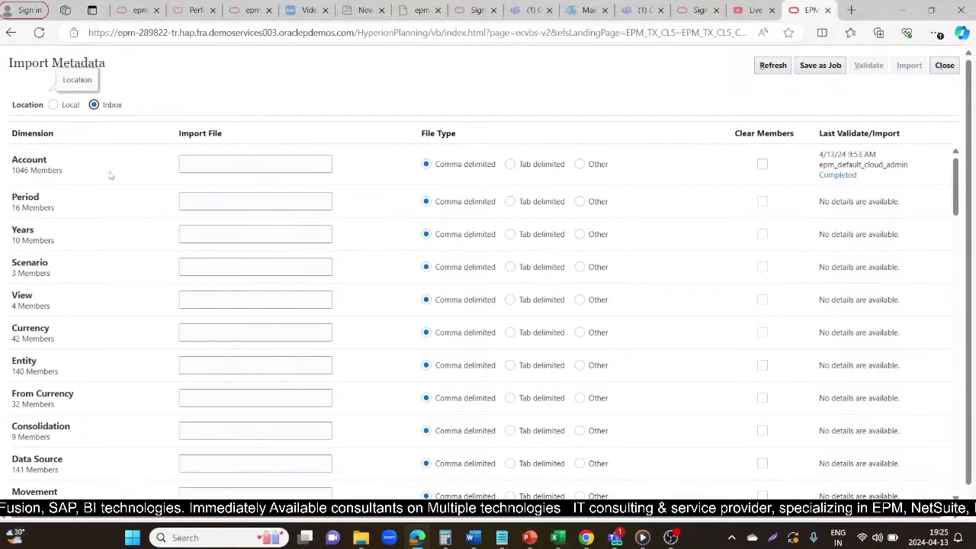
left_click(204, 166)
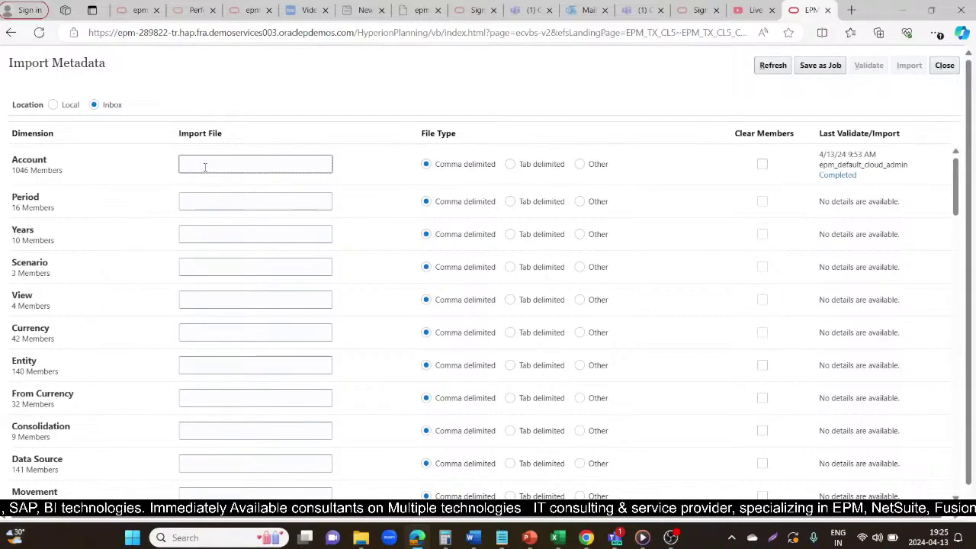
type("Mta")
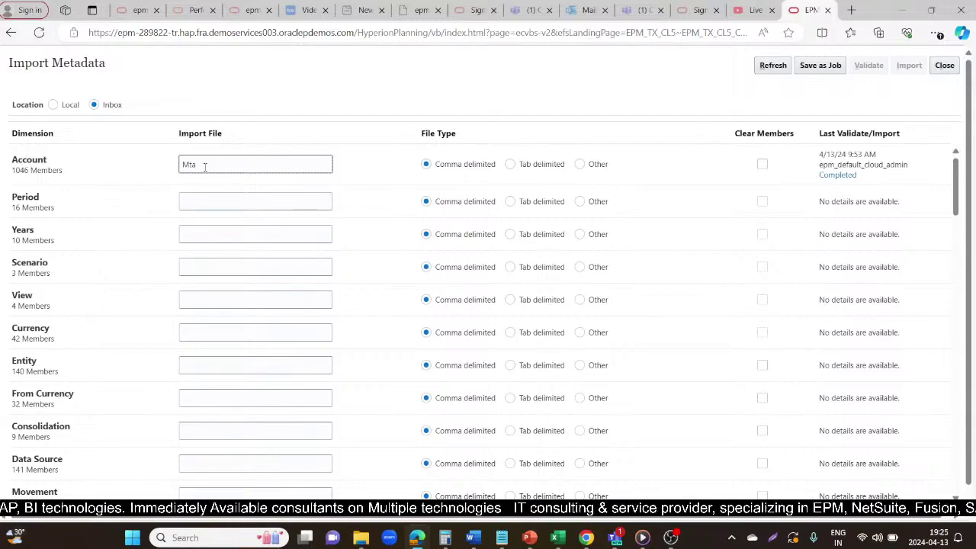
type("etadata.csv")
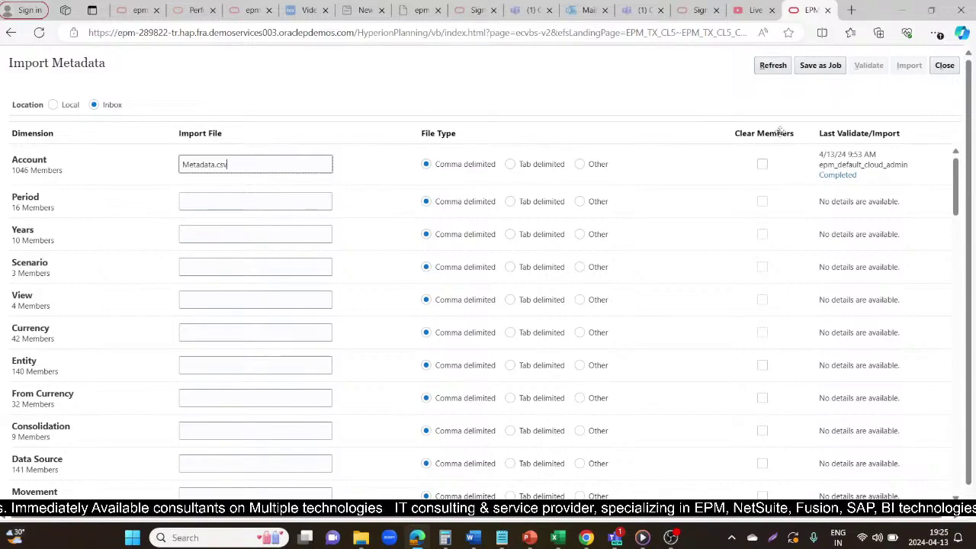
left_click(761, 165)
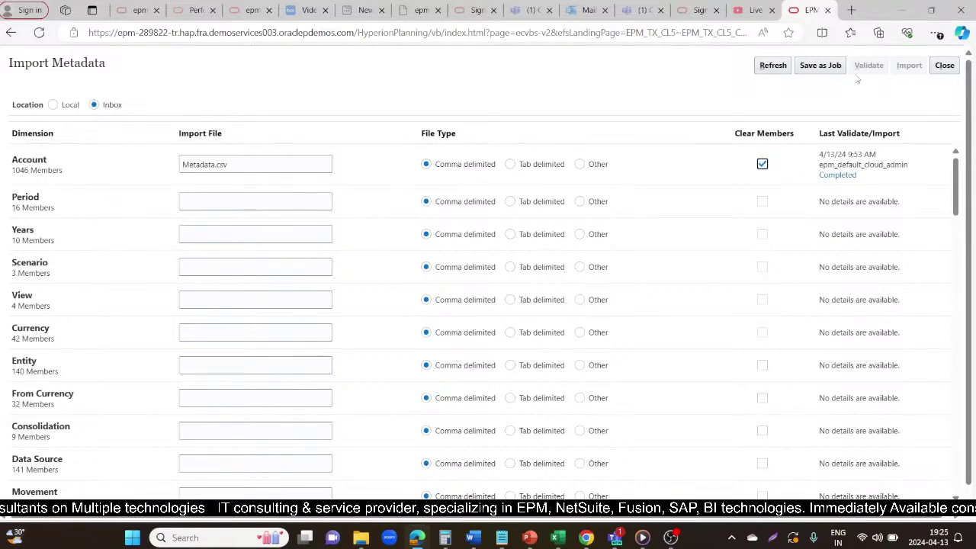
left_click(762, 164)
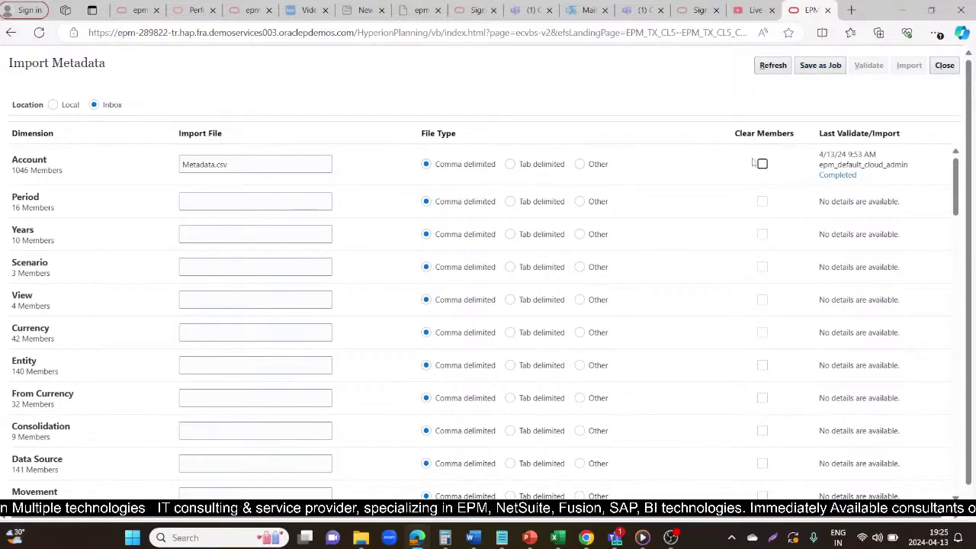
Save the import as a job named ImportMetadata with the error file Importing MD, and close the import windows.
left_click(820, 67)
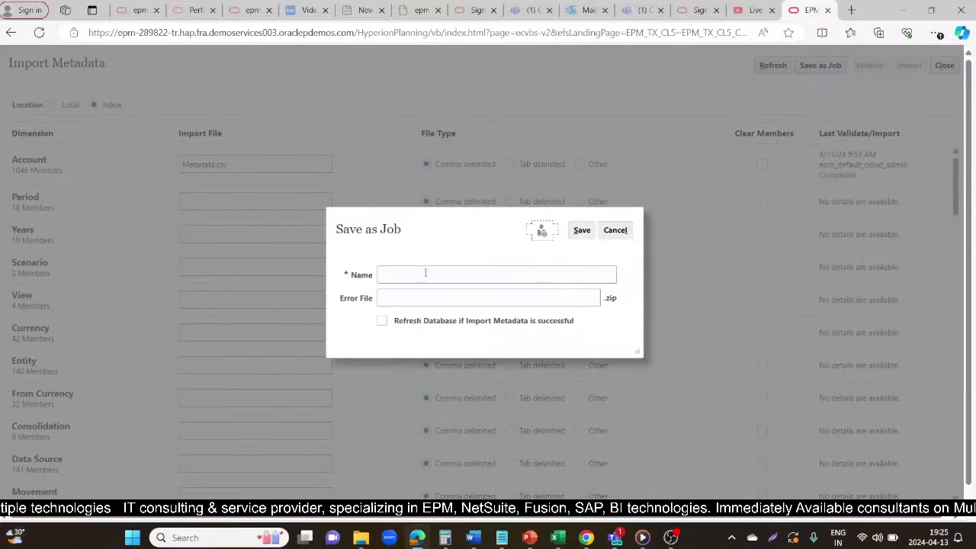
left_click(425, 273)
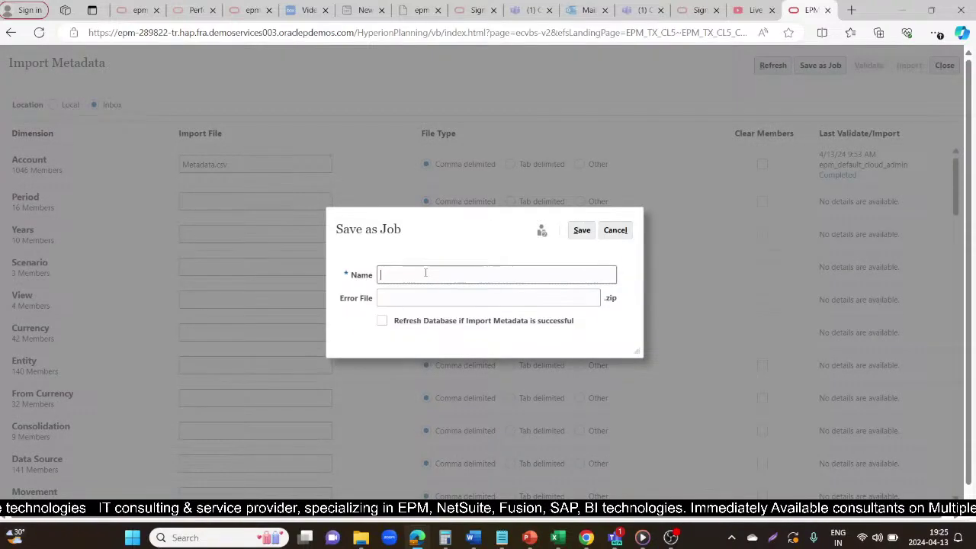
type("Import")
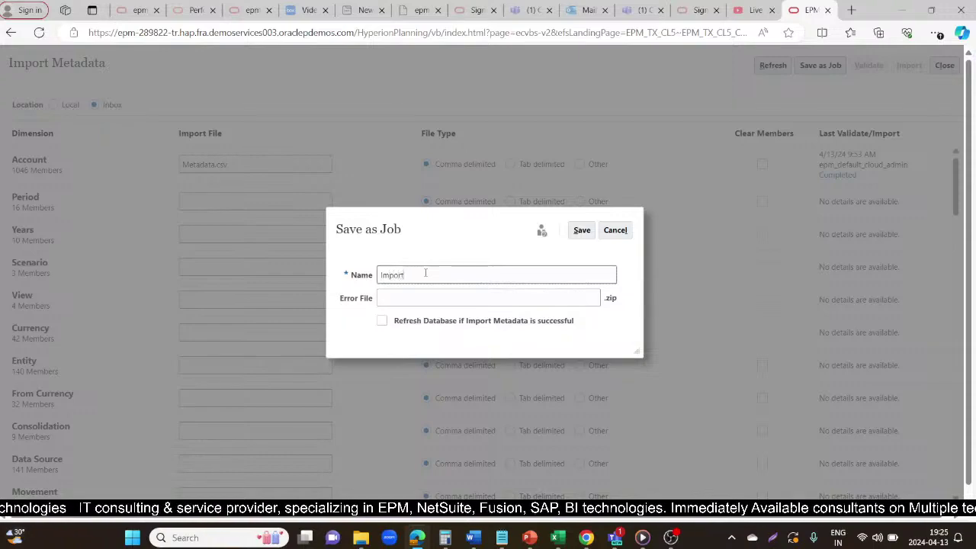
type("Metadata")
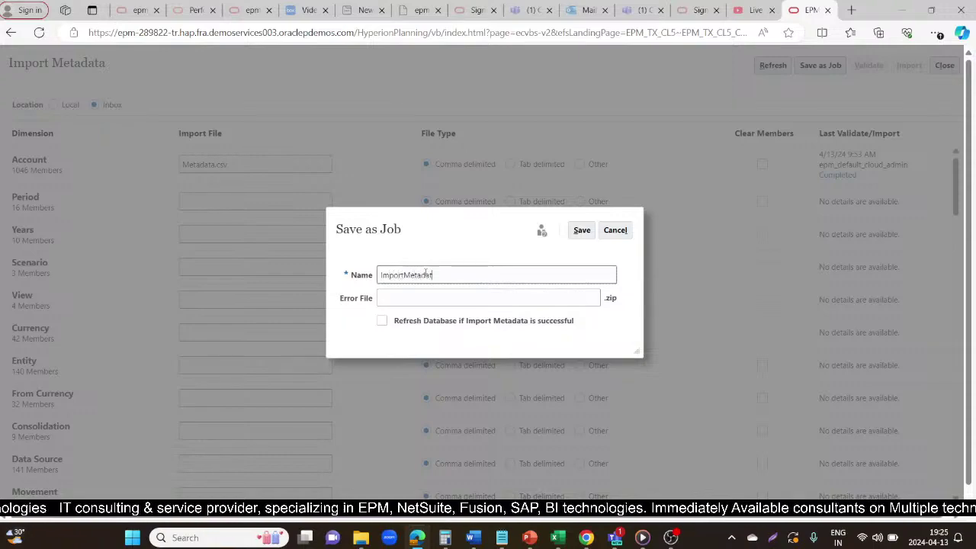
left_click(418, 294)
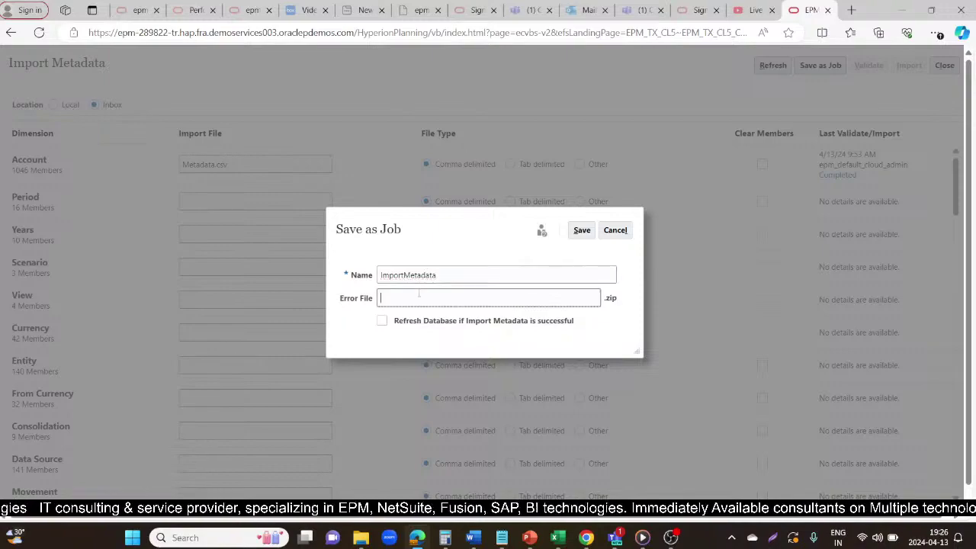
type("Im")
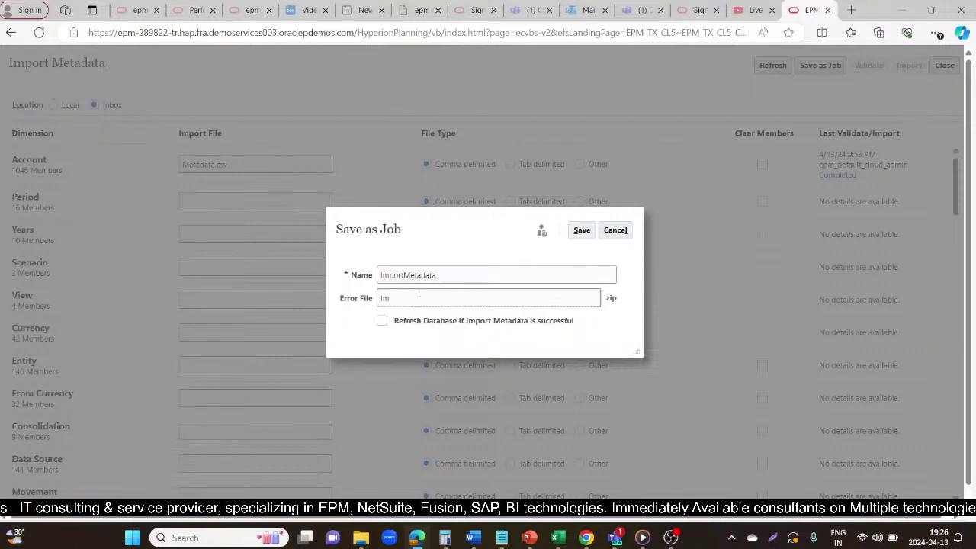
type("p")
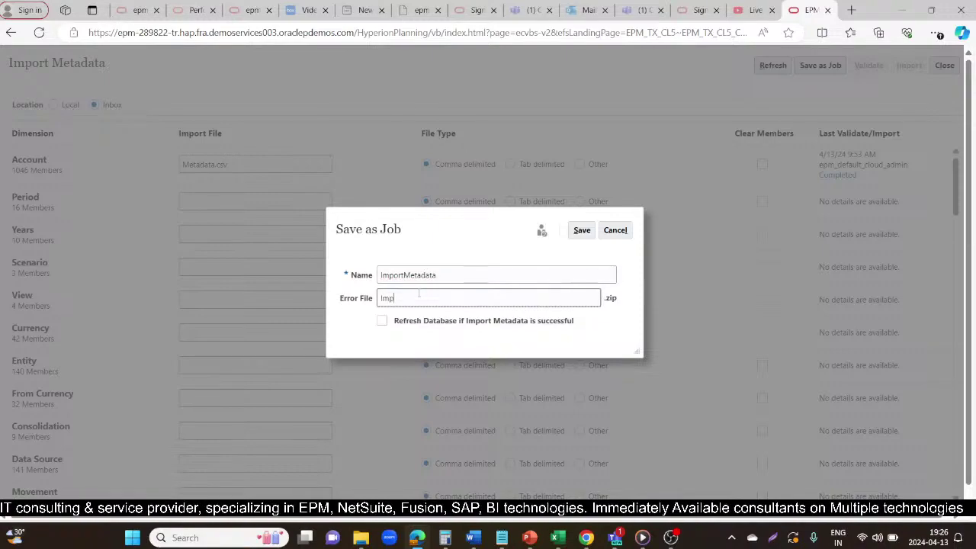
type("orting")
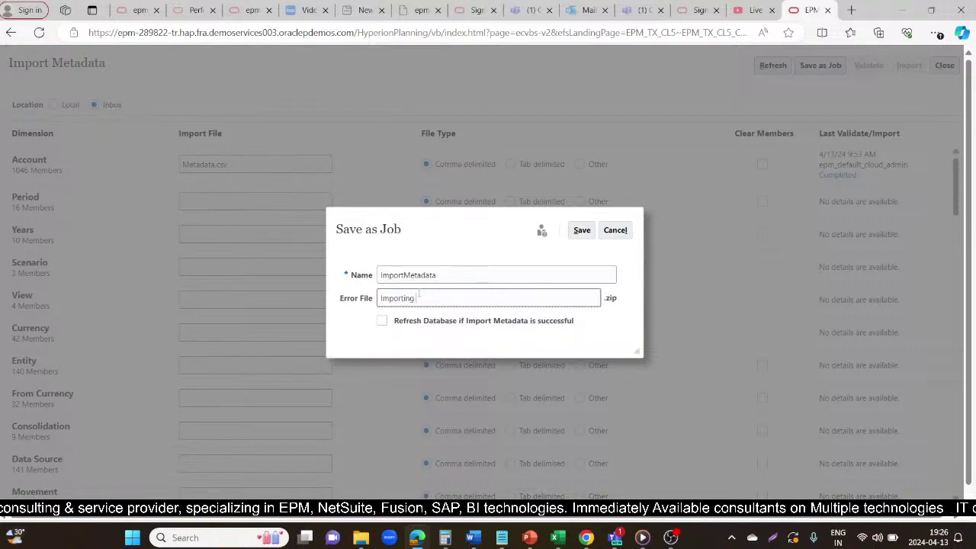
type(" MD")
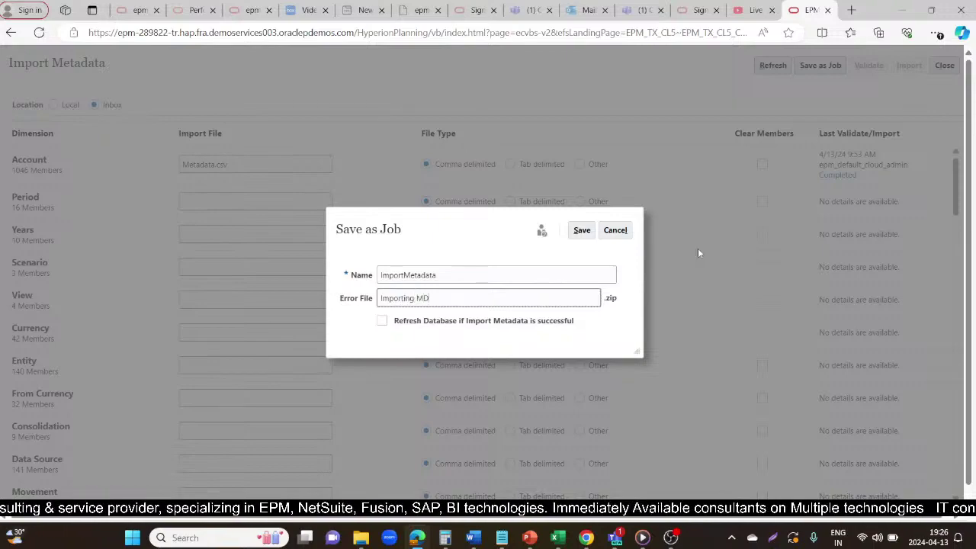
left_click(581, 230)
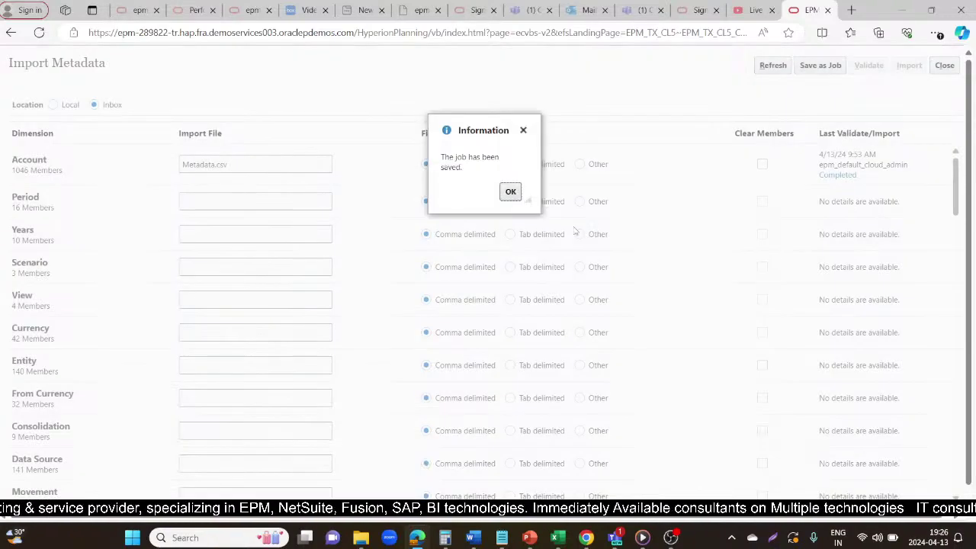
left_click(511, 193)
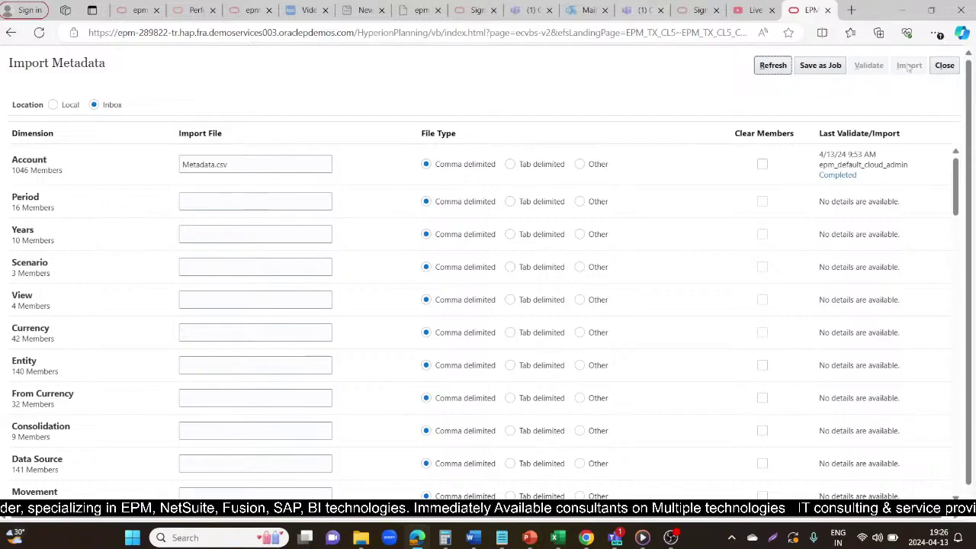
left_click(952, 67)
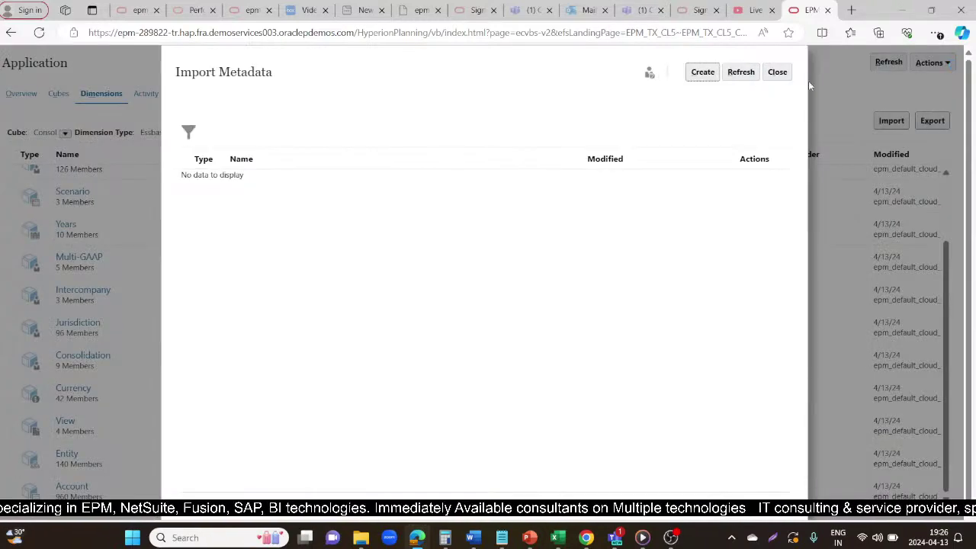
left_click(778, 72)
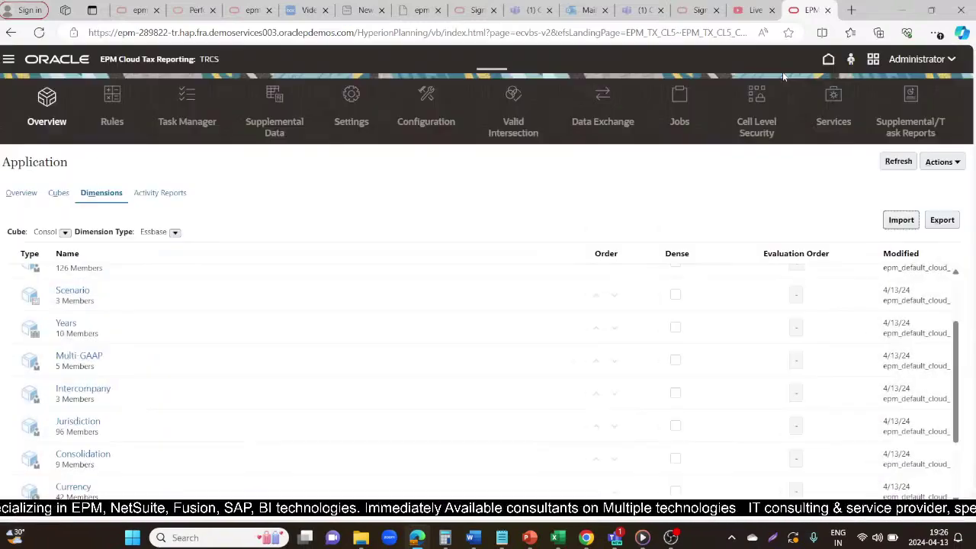
Return to the home page and open the Jobs page of the TRCS application.
left_click(828, 60)
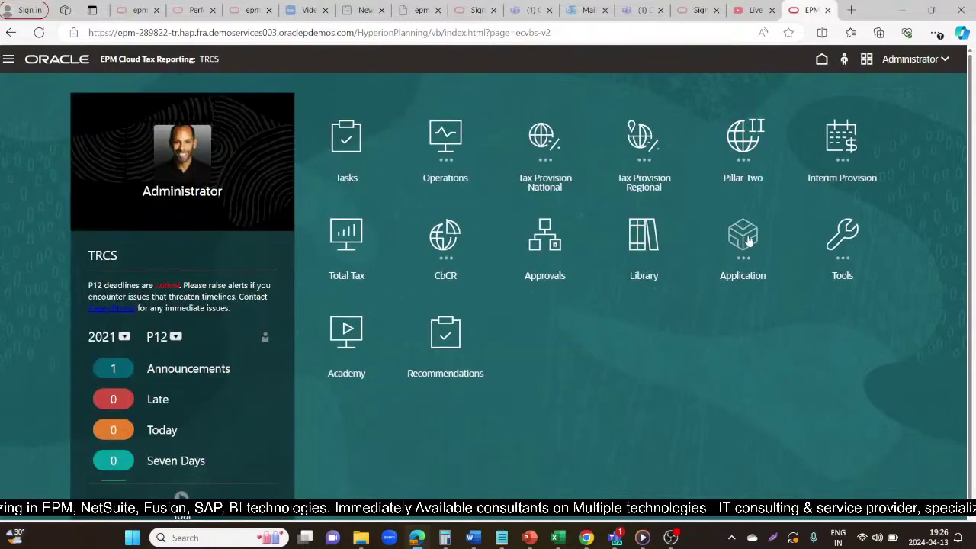
left_click(743, 236)
left_click(431, 373)
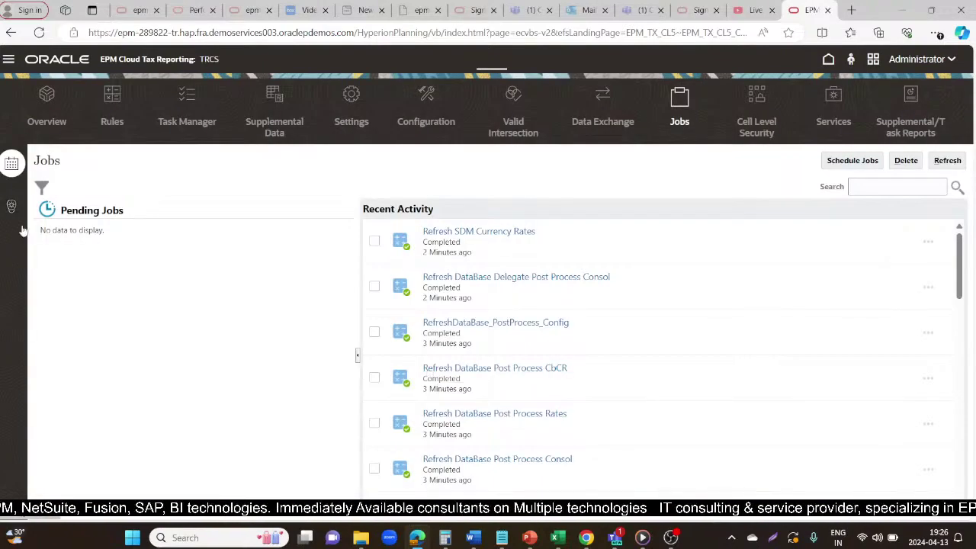
Schedule an Import Metadata job to run now using the saved ImportMetadata job, and submit it after the review.
left_click(846, 165)
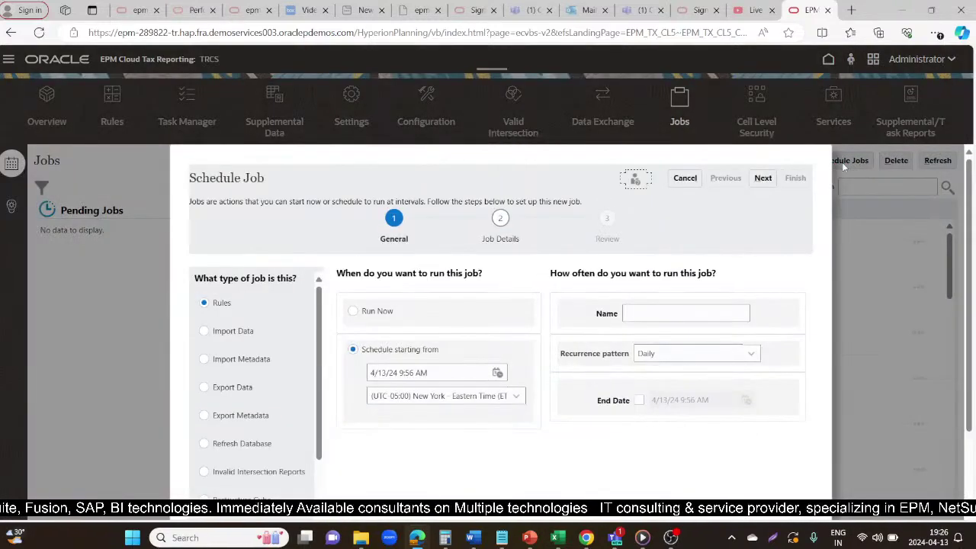
left_click(205, 361)
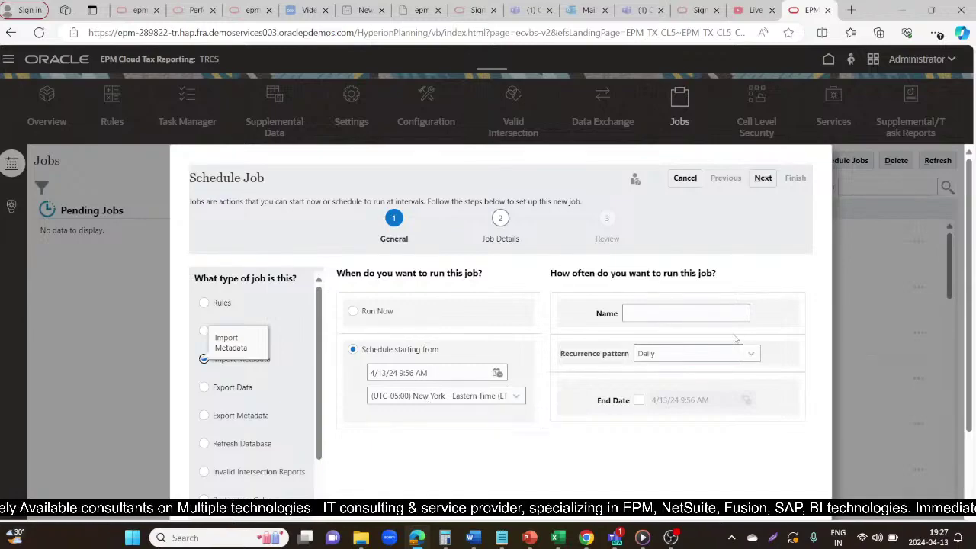
left_click(751, 355)
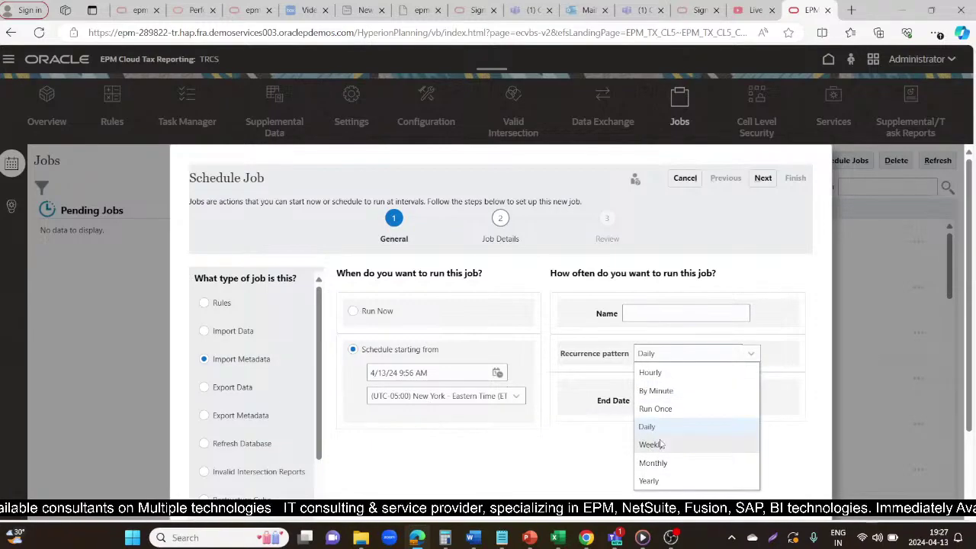
left_click(568, 480)
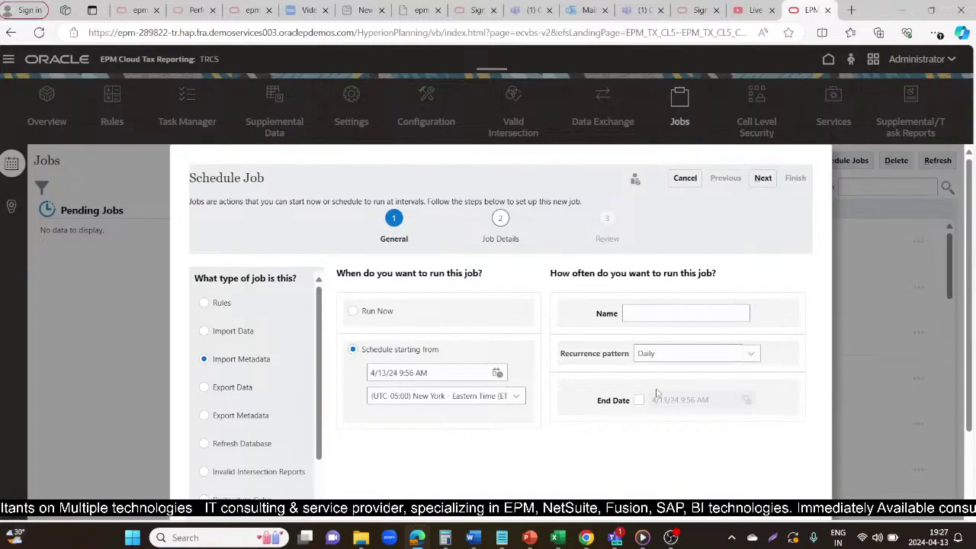
left_click(355, 311)
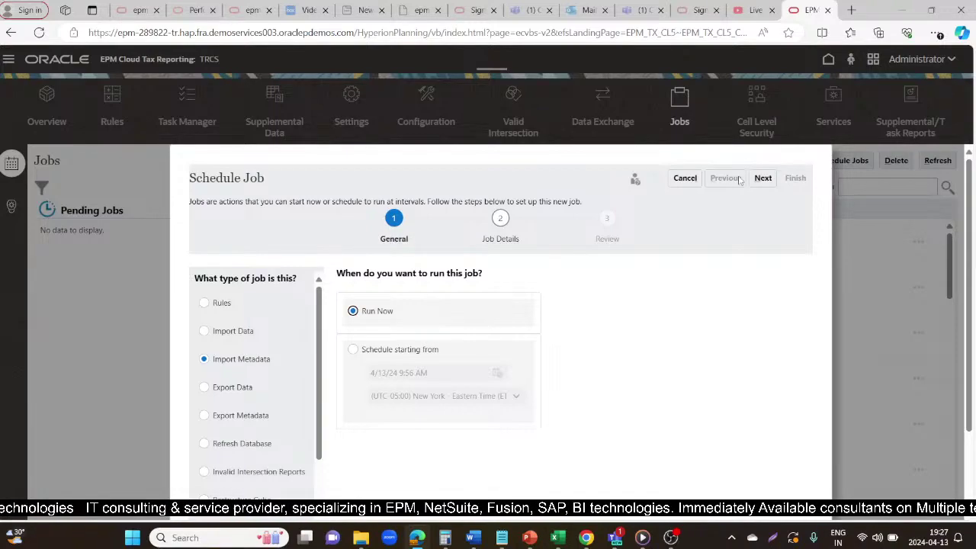
left_click(762, 177)
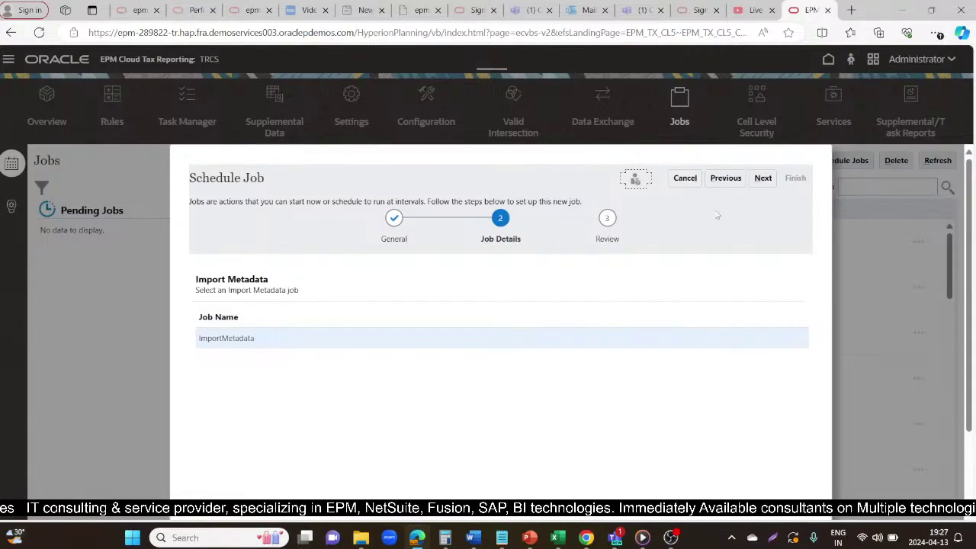
left_click(762, 178)
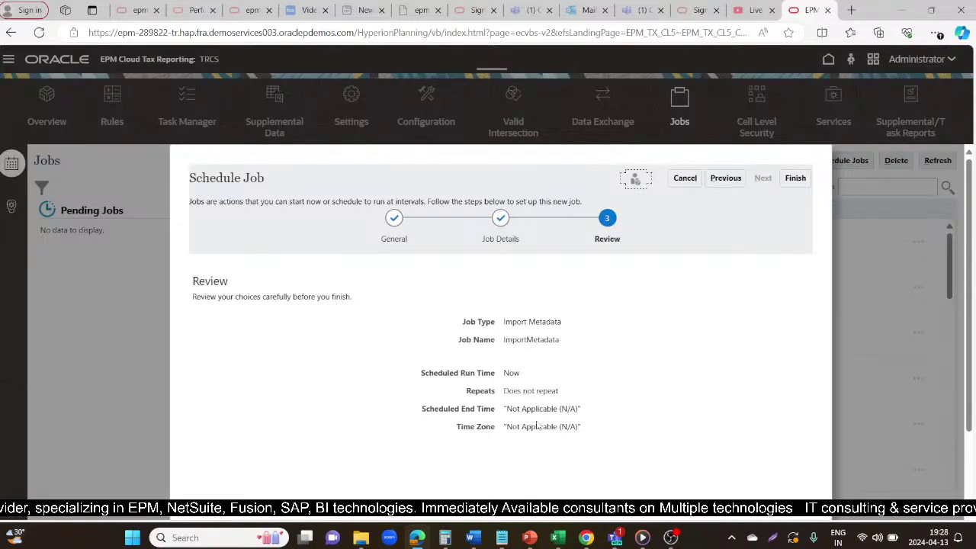
left_click(798, 183)
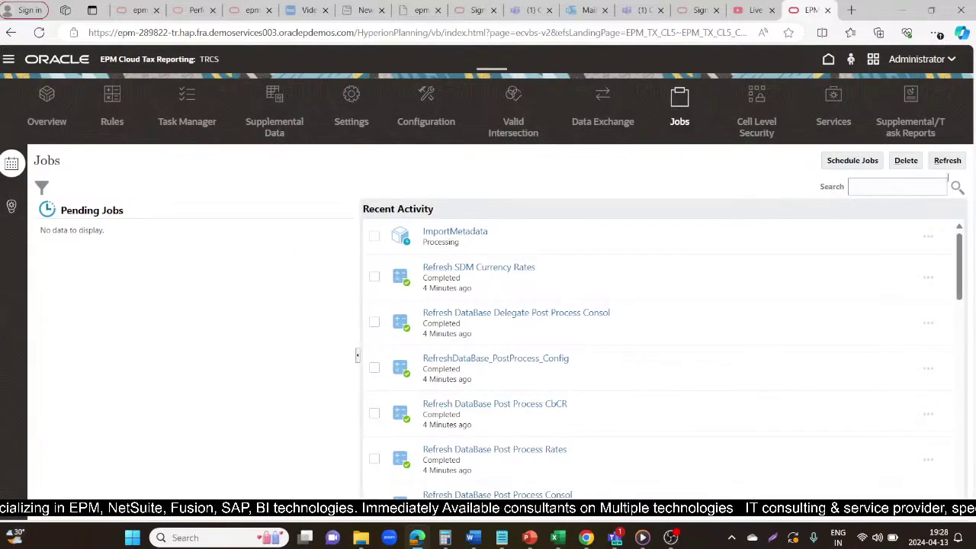
Refresh the recent job activity repeatedly to check the status of the ImportMetadata job.
left_click(947, 161)
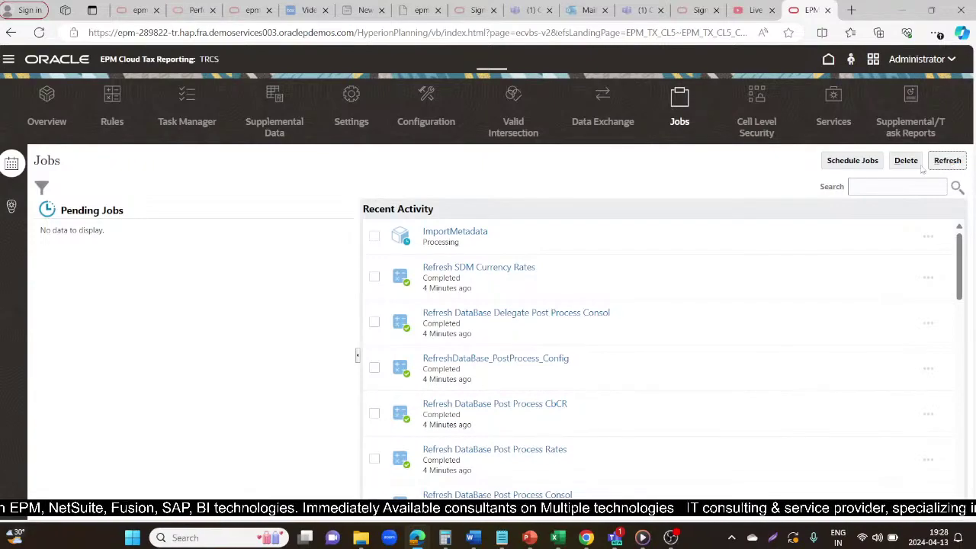
scroll(617, 328, "down", 2)
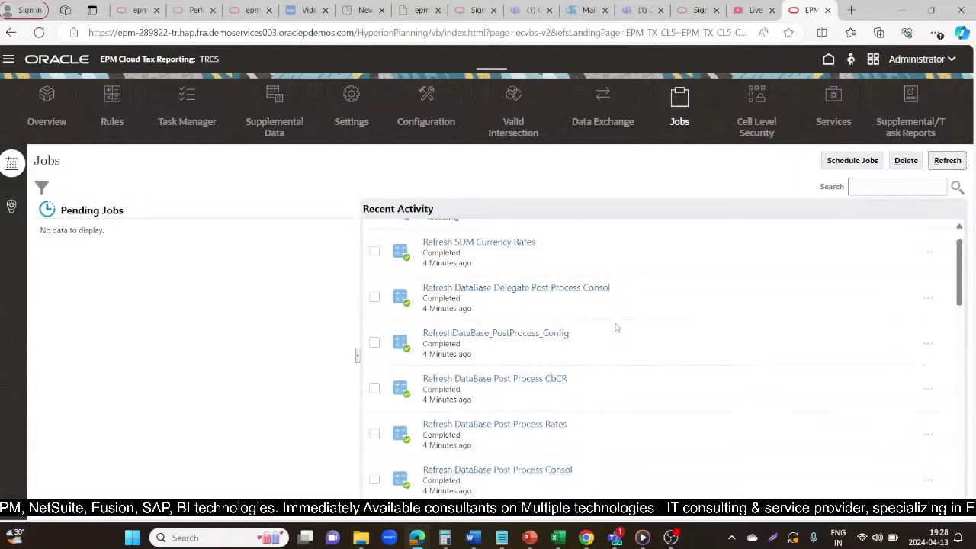
scroll(617, 328, "up", 3)
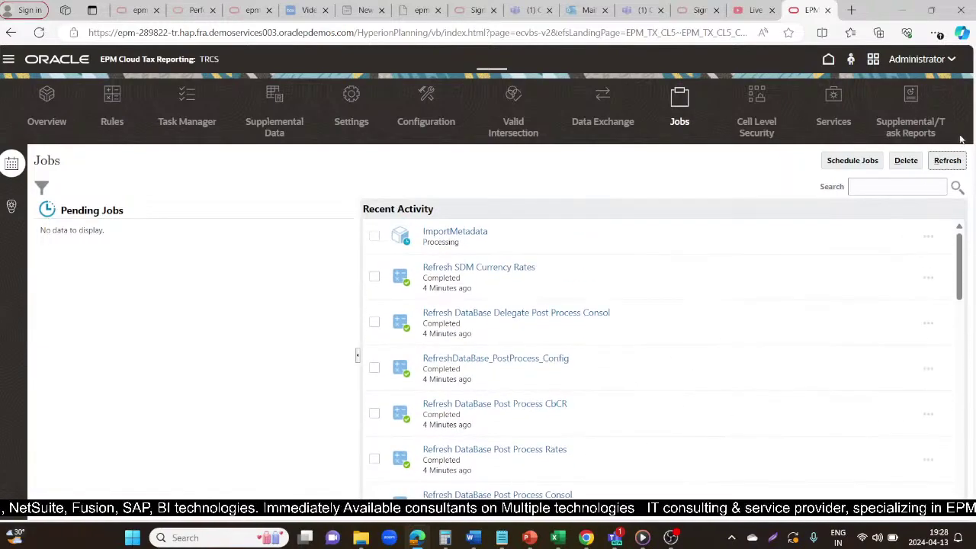
left_click(948, 159)
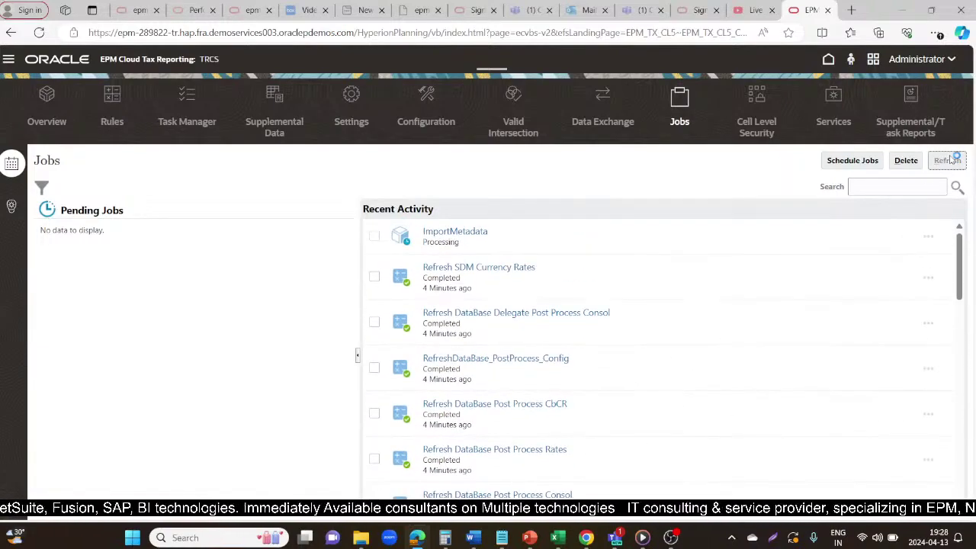
left_click(948, 159)
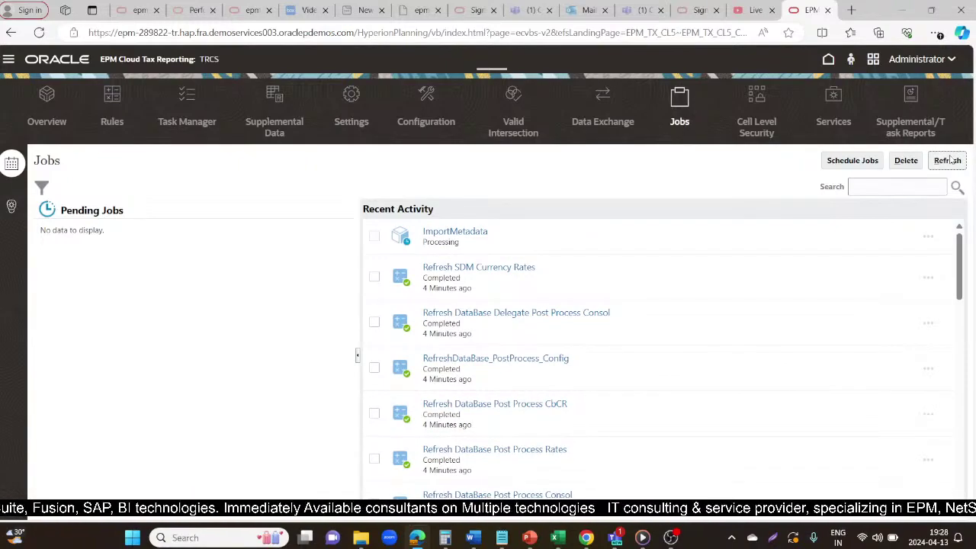
left_click(949, 159)
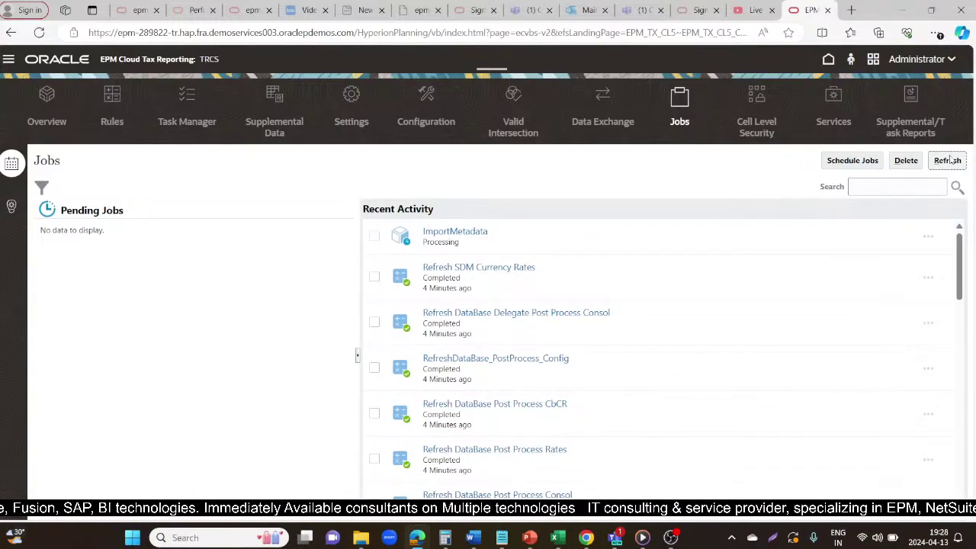
left_click(948, 159)
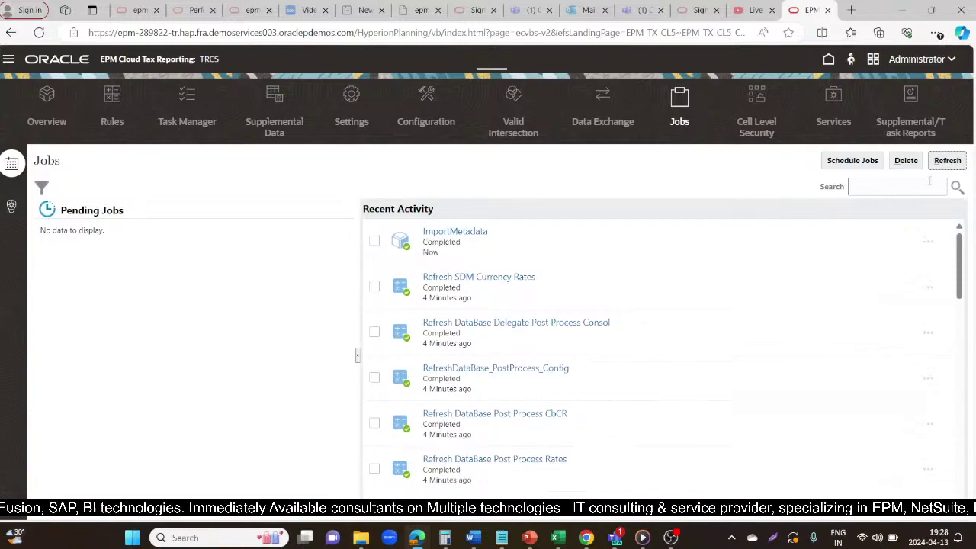
Examine the ImportMetadata job's details and the Account import status for errors, and close them.
left_click(450, 235)
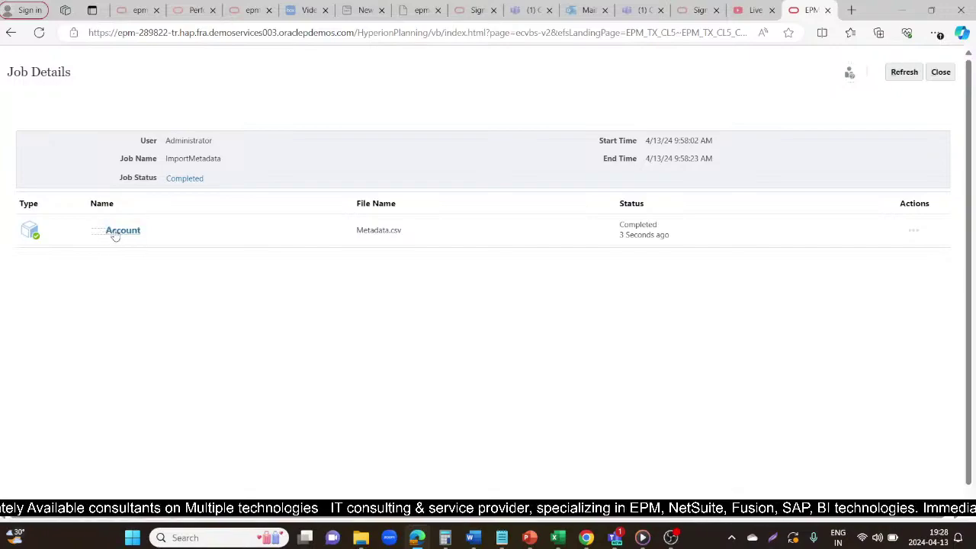
left_click(111, 230)
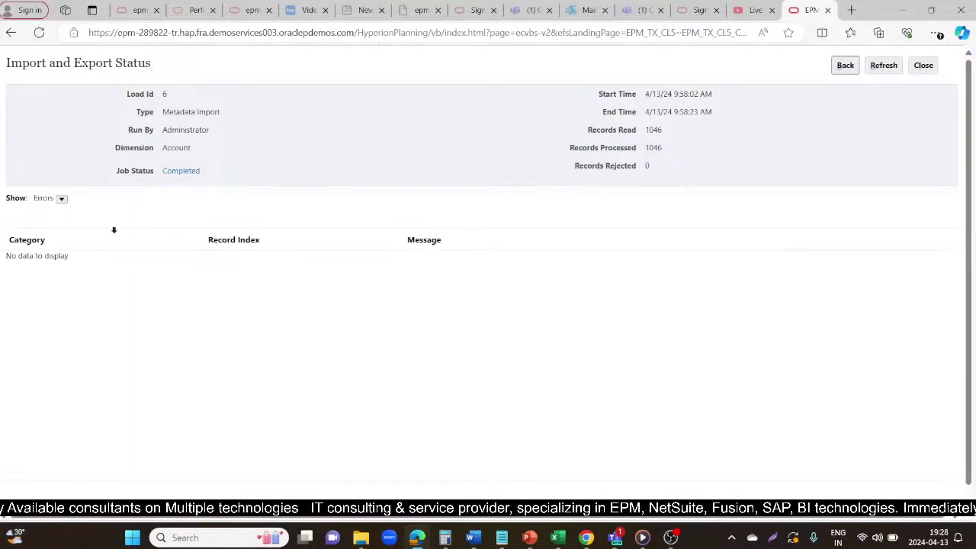
left_click(61, 199)
left_click(211, 340)
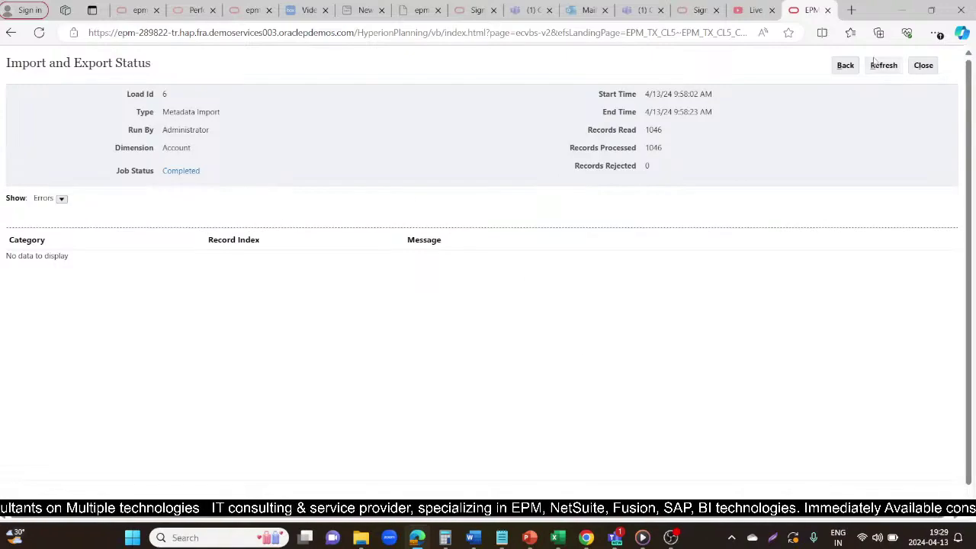
left_click(922, 65)
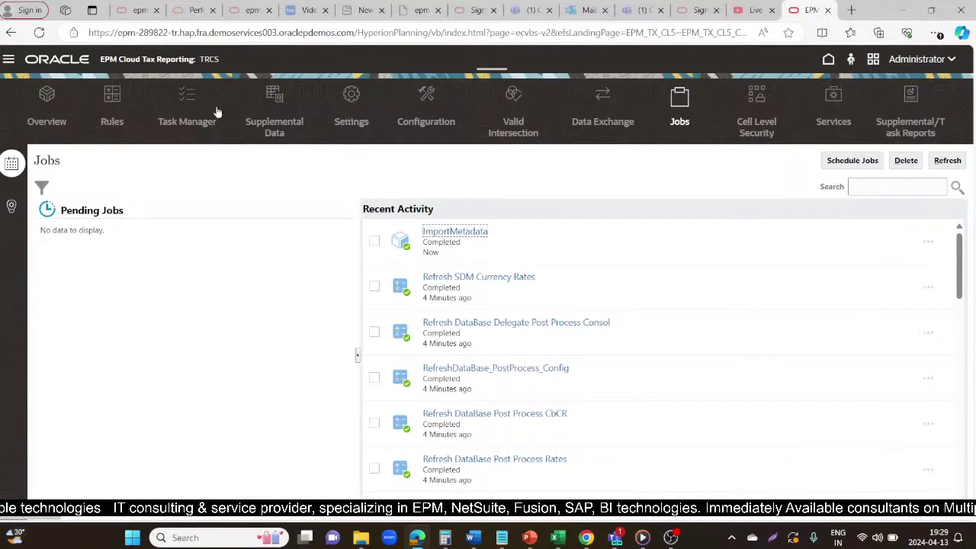
Return to the home page and open the Account dimension for member editing from the application's list of dimensions.
left_click(827, 59)
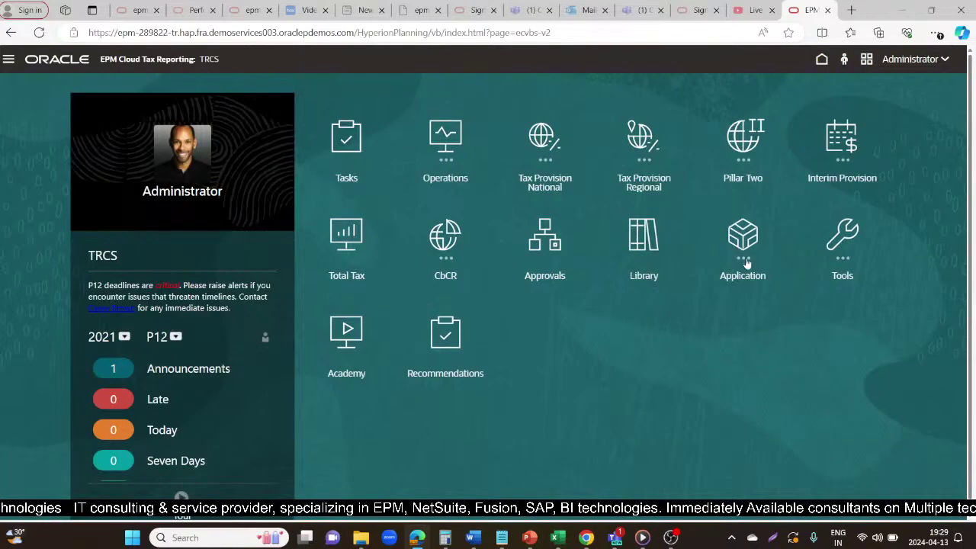
left_click(742, 242)
left_click(343, 306)
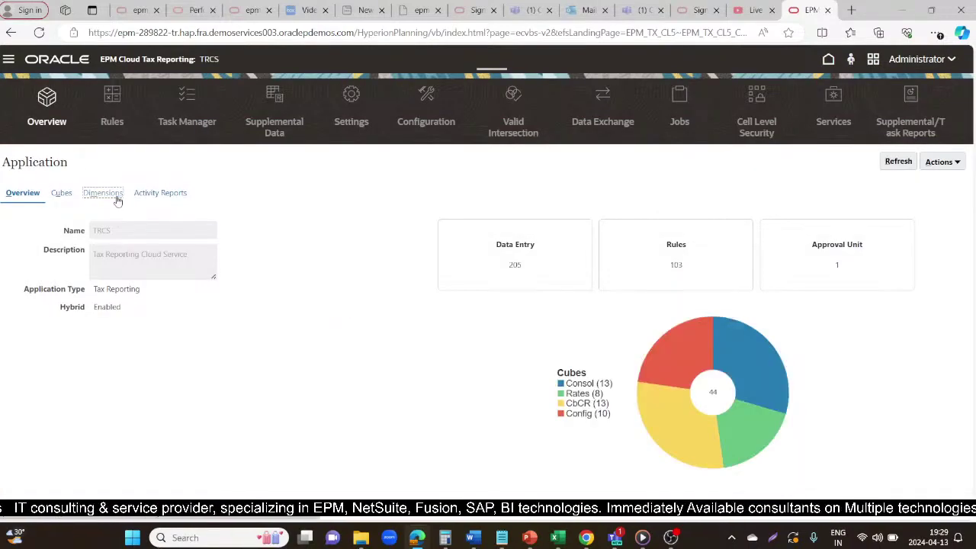
left_click(92, 195)
scroll(127, 375, "down", 3)
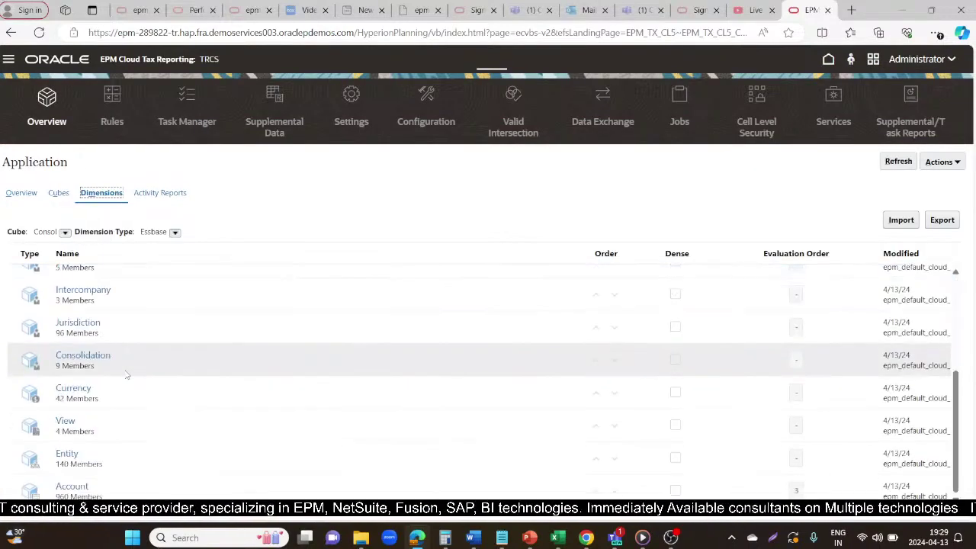
left_click(72, 485)
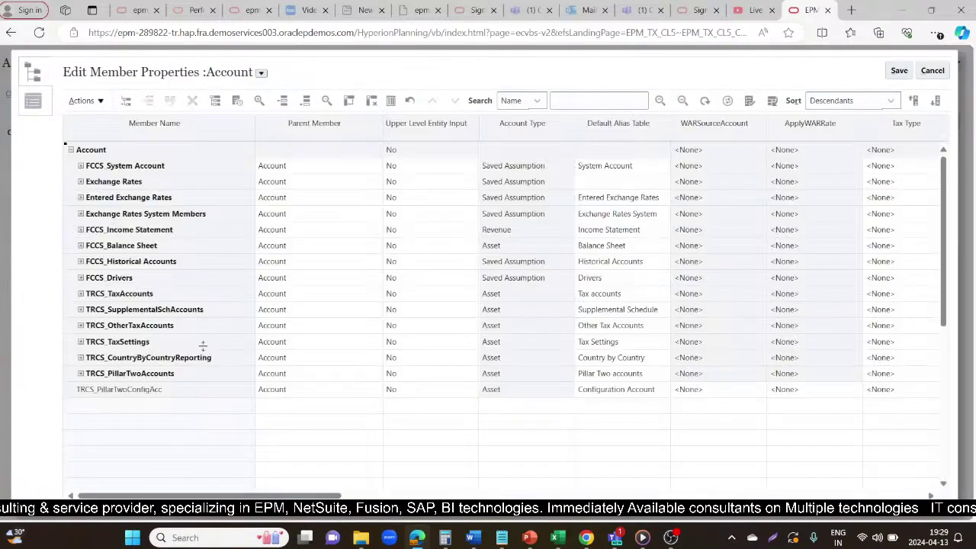
Expand the Account hierarchy from FCCS_Income Statement through 80000, 79000 and 78000 down to the children of 40000.
left_click(80, 231)
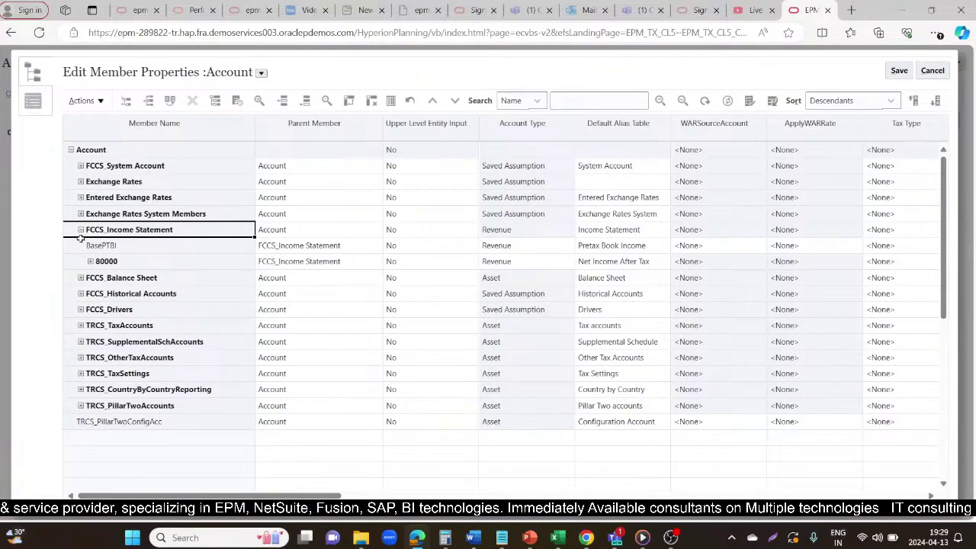
left_click(91, 262)
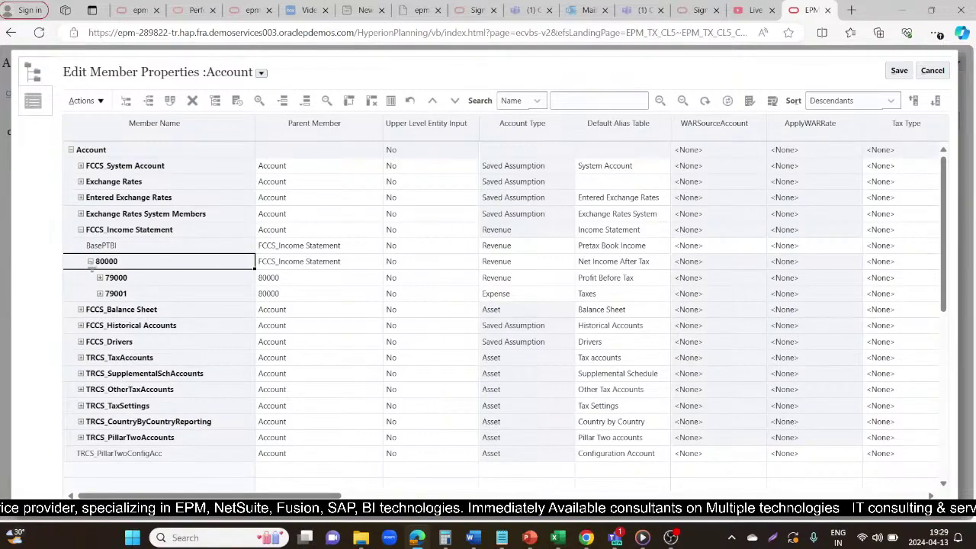
left_click(99, 278)
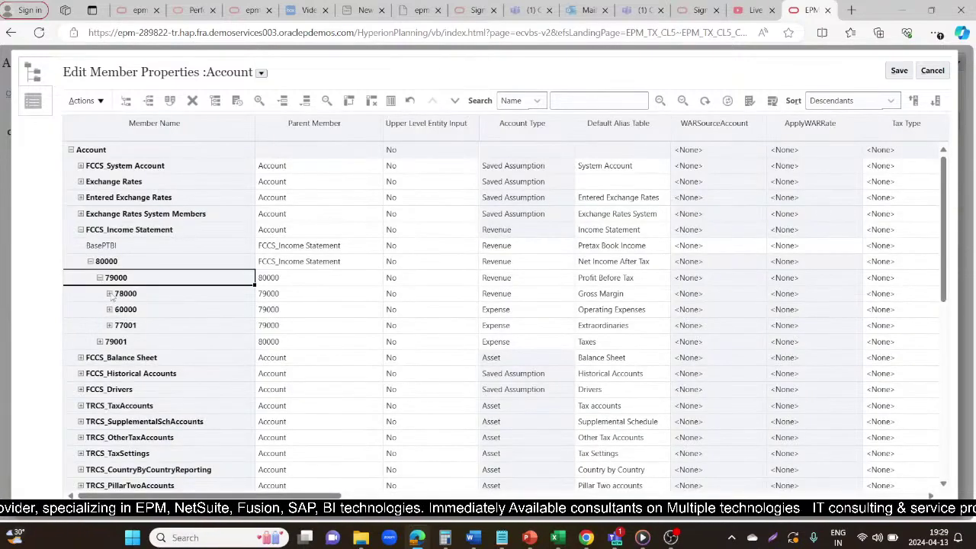
left_click(110, 295)
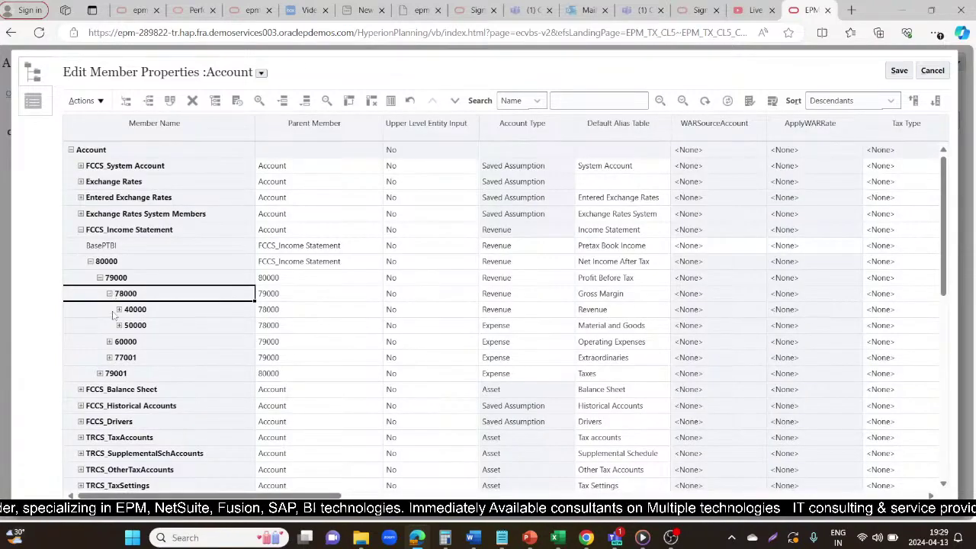
left_click(119, 309)
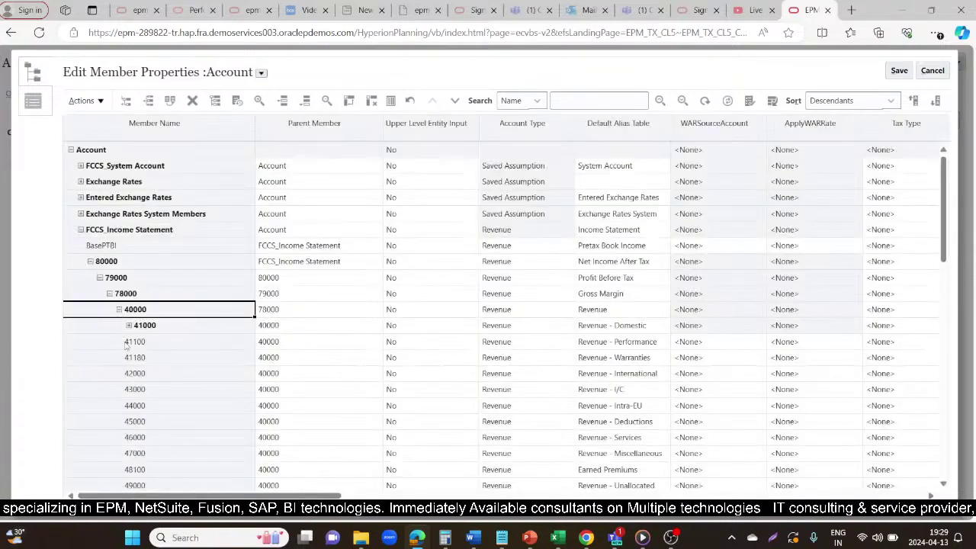
Duplicate member 41100 under parent 40000 and name the copy 41101.
left_click(126, 343)
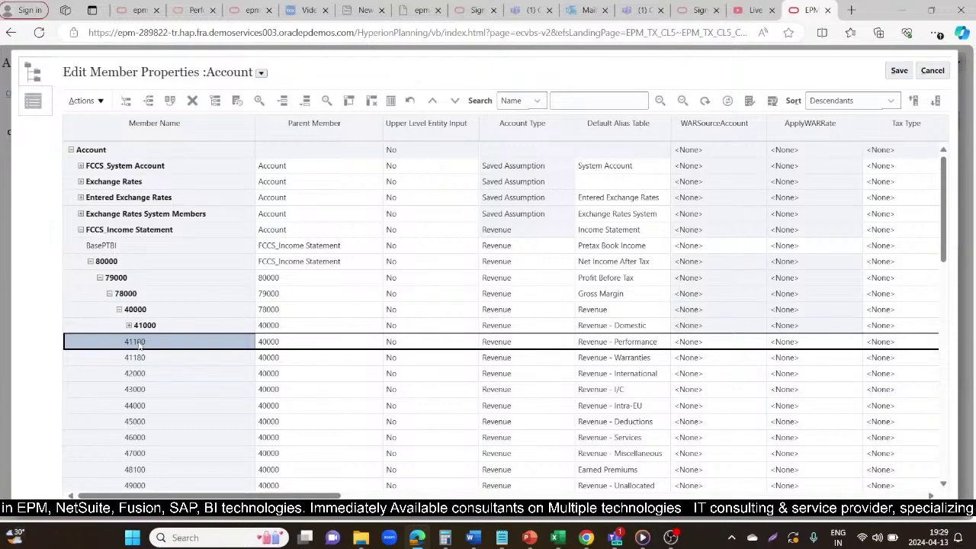
left_click(100, 100)
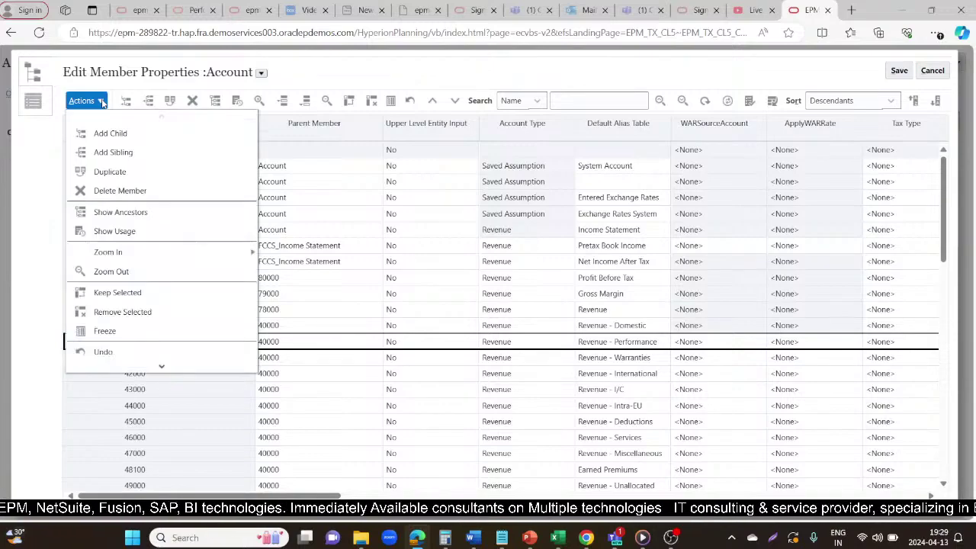
left_click(104, 172)
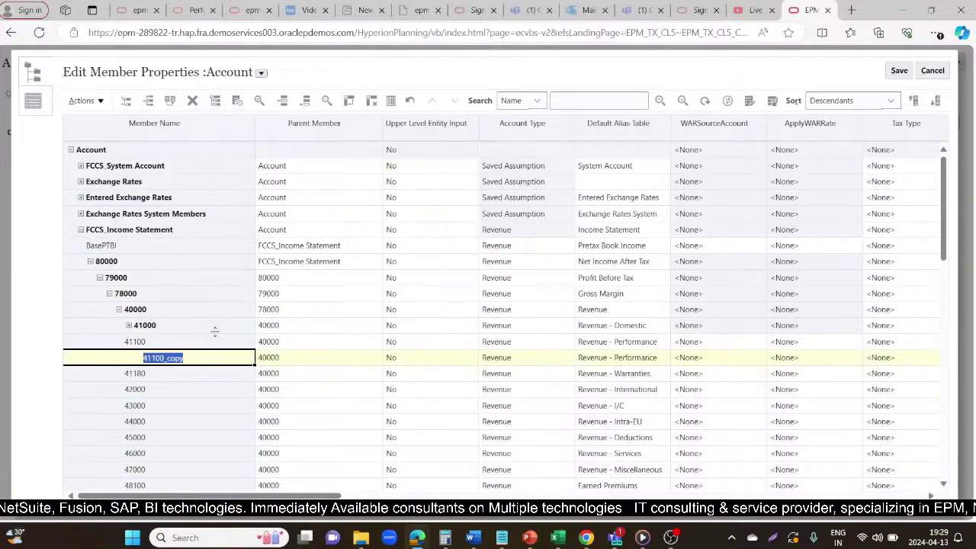
key("Left")
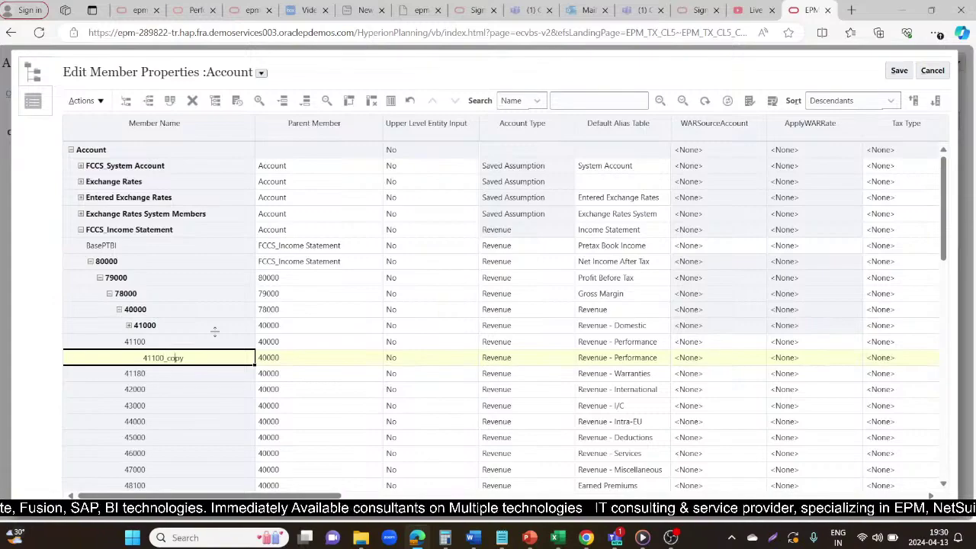
key("BackSpace")
key("BackSpace")
key("BackSpace")
key("BackSpace")
key("BackSpace")
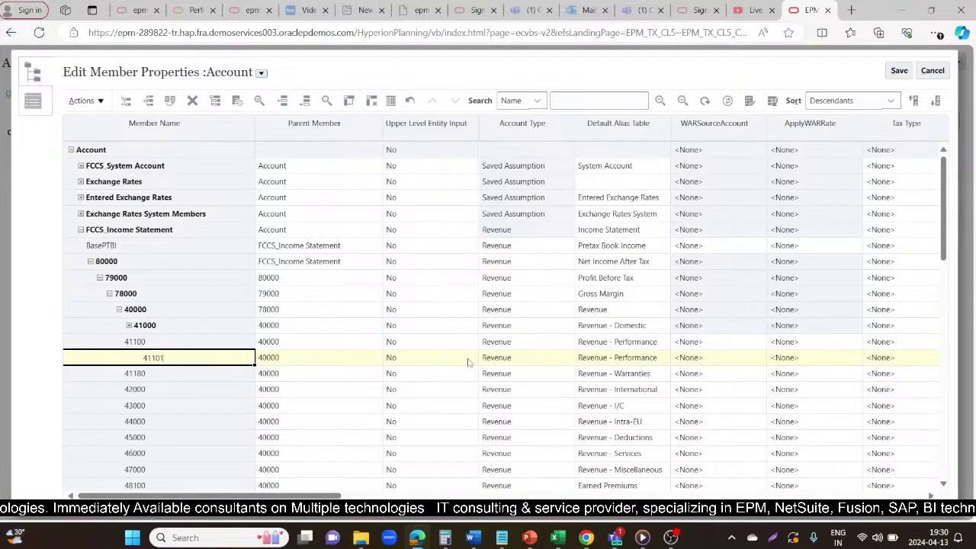
Change the default alias of member 41101 to Revenue - Performance liability, widening the alias column, and try to save the member.
left_click(657, 357)
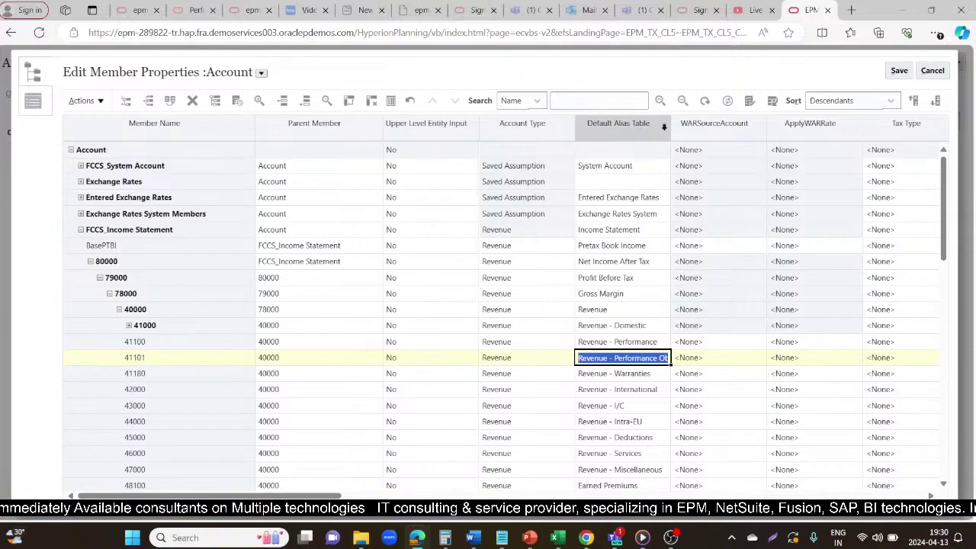
left_click_drag(672, 128, 772, 128)
left_click(697, 357)
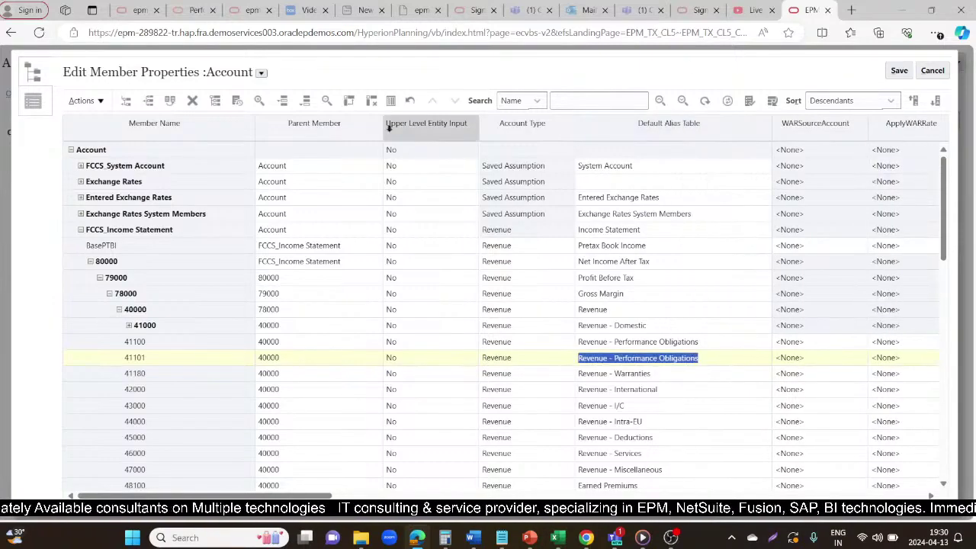
left_click(708, 360)
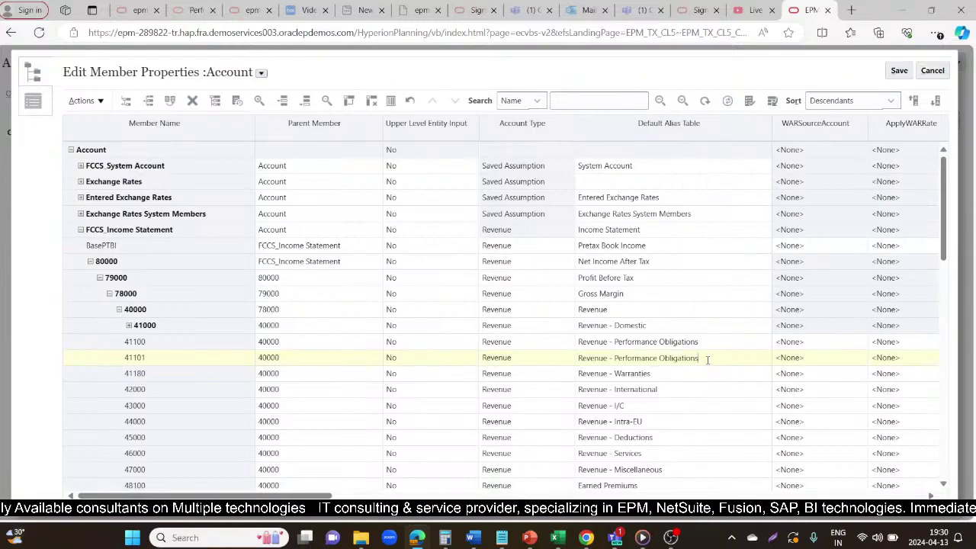
key("BackSpace")
key("BackSpace")
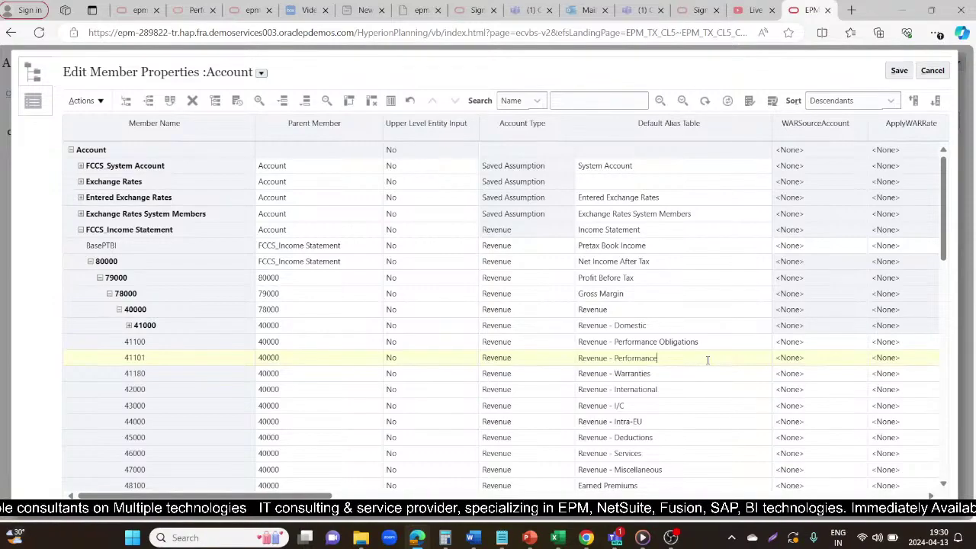
type("du")
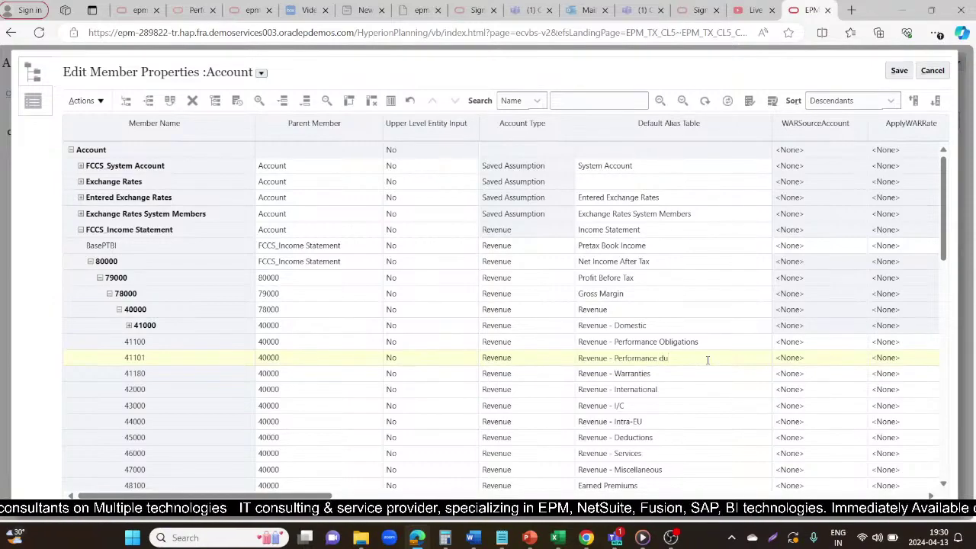
type("ties")
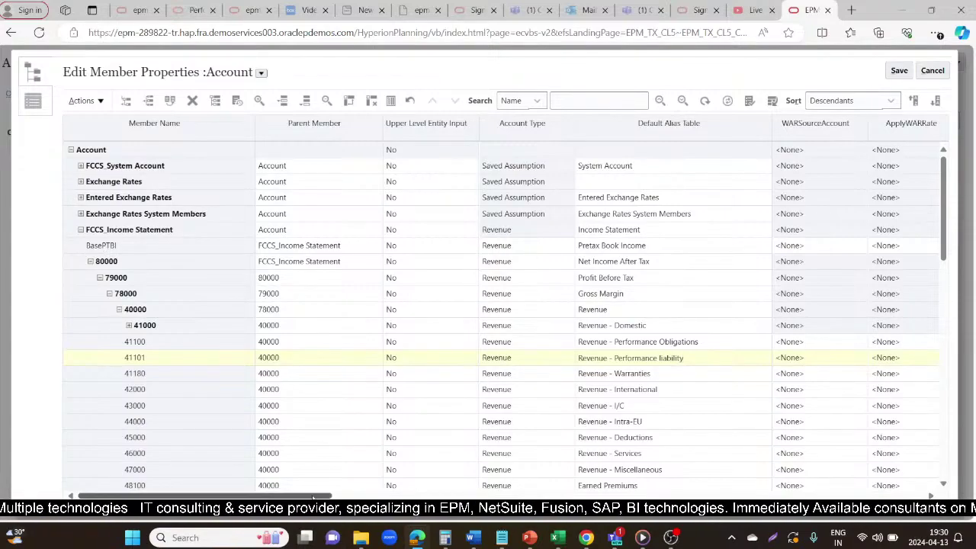
left_click_drag(315, 496, 288, 488)
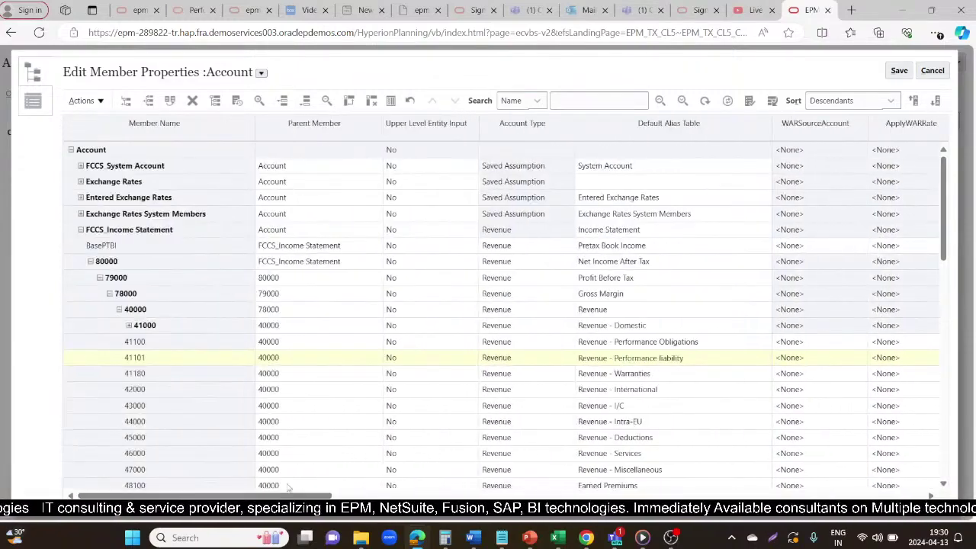
left_click(899, 68)
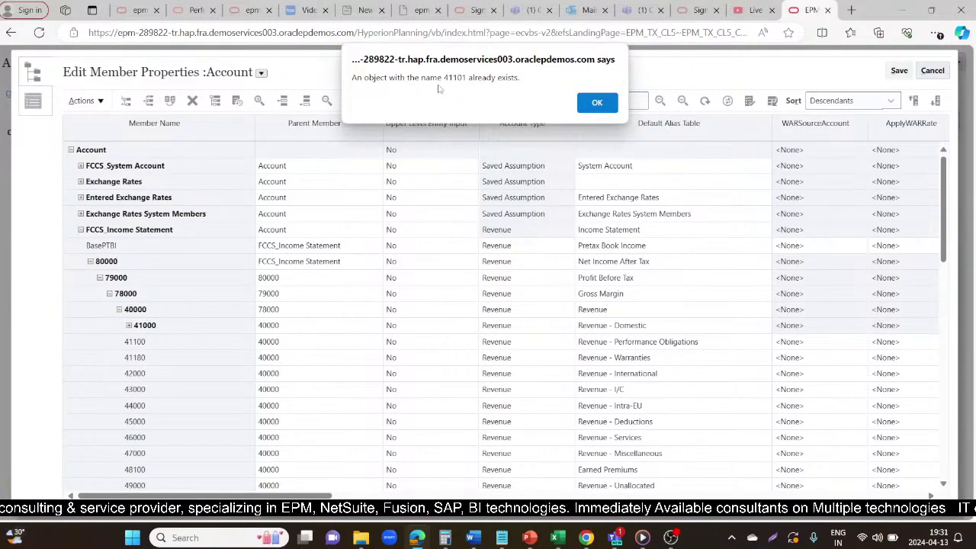
left_click(594, 103)
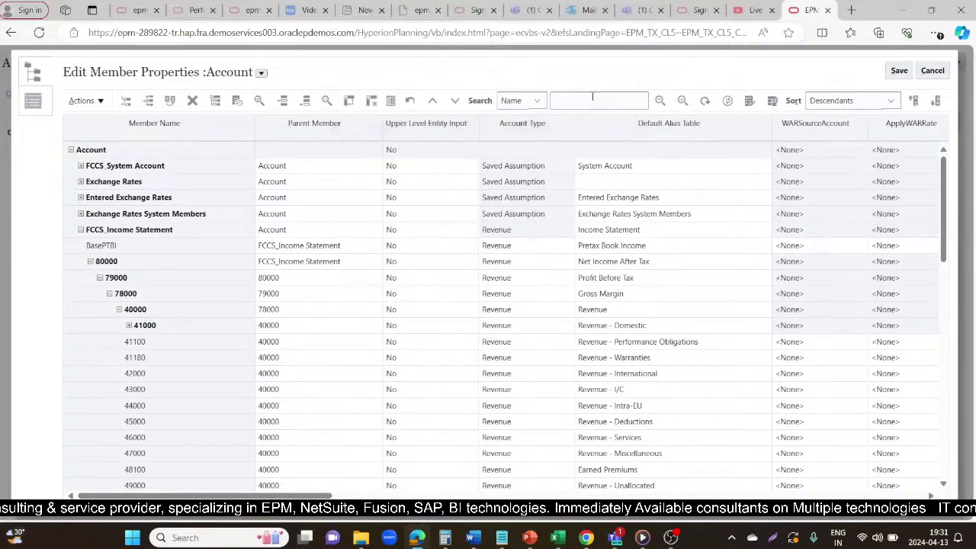
Duplicate member 41100 under parent 40000 and name the copy 41111.
left_click(161, 344)
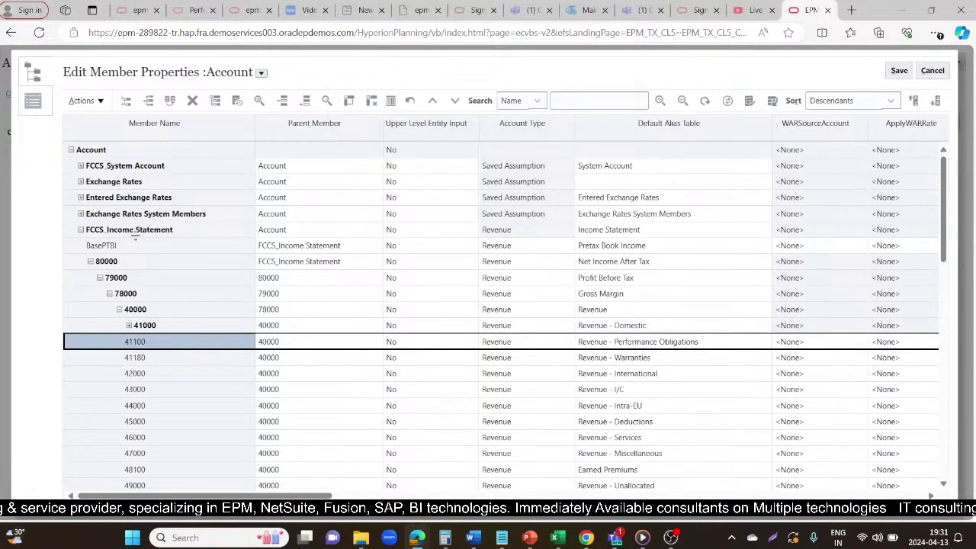
left_click(99, 101)
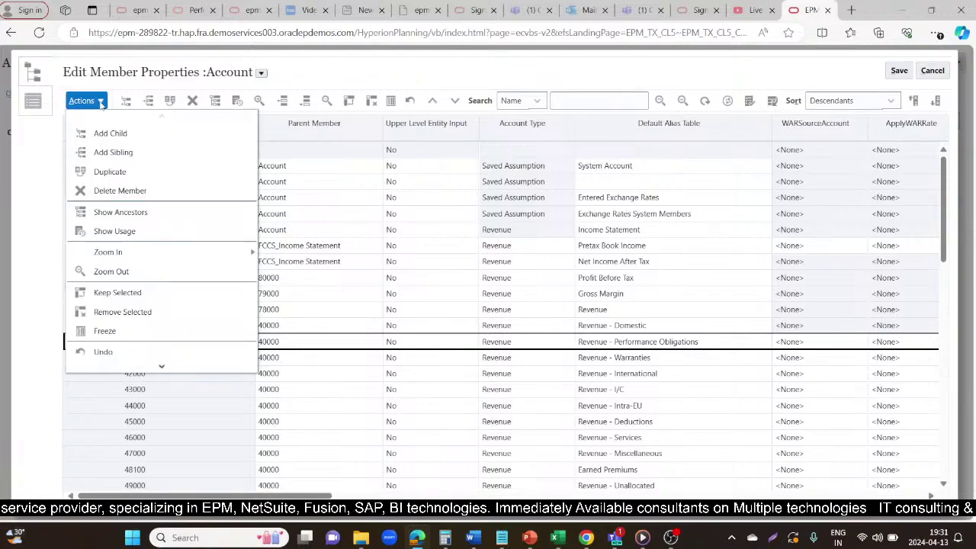
left_click(110, 171)
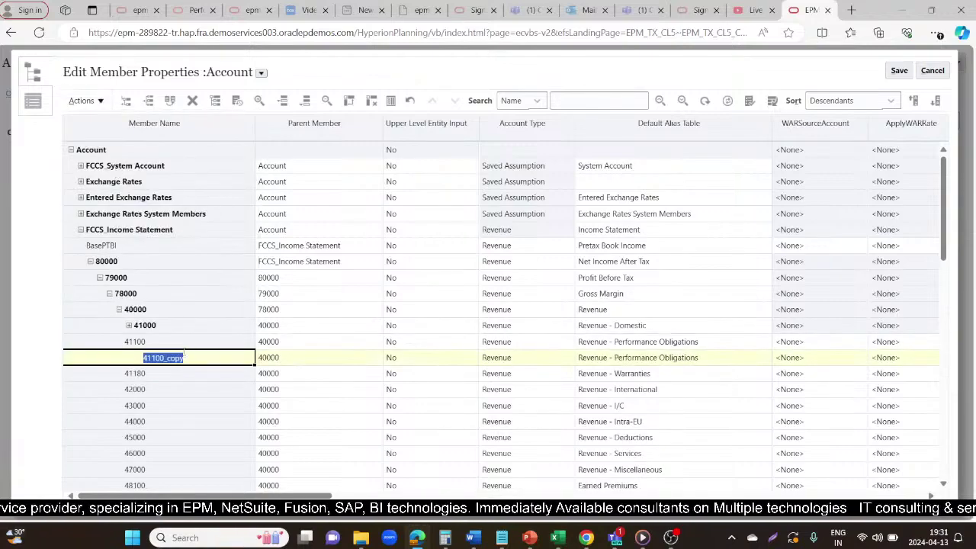
left_click(190, 357)
key("BackSpace")
key("BackSpace")
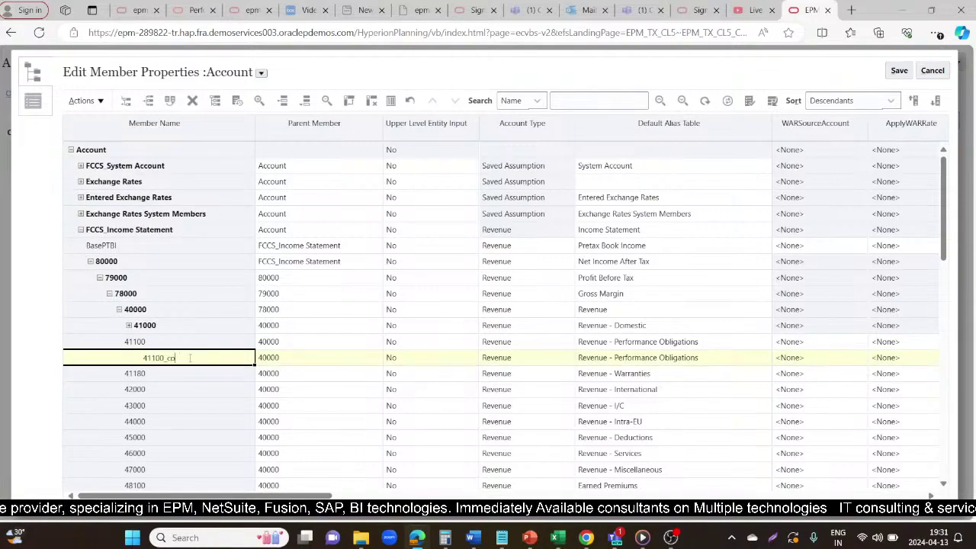
key("BackSpace")
key("BackSpace")
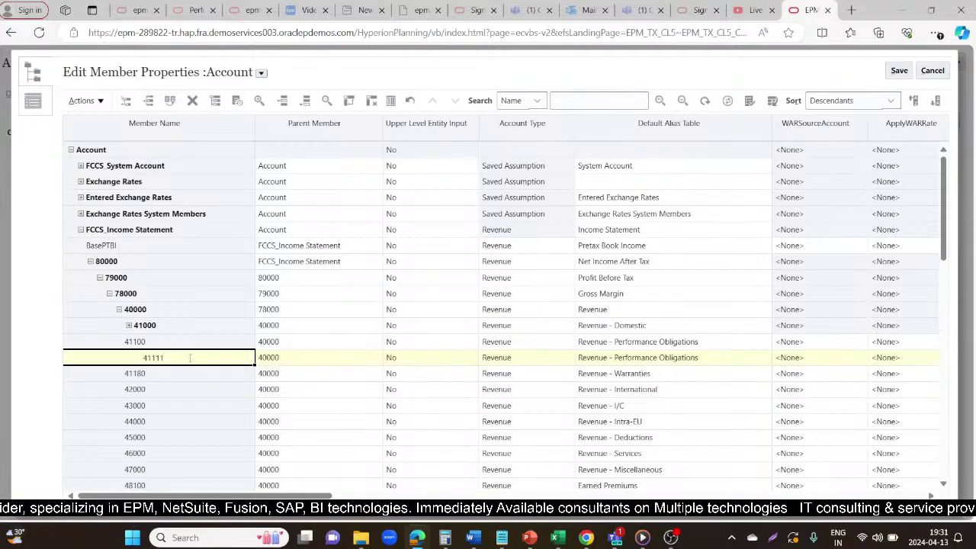
Set the default alias of member 41111 to Revenue - Performance liability and save the Account member changes.
left_click(593, 359)
left_click(716, 359)
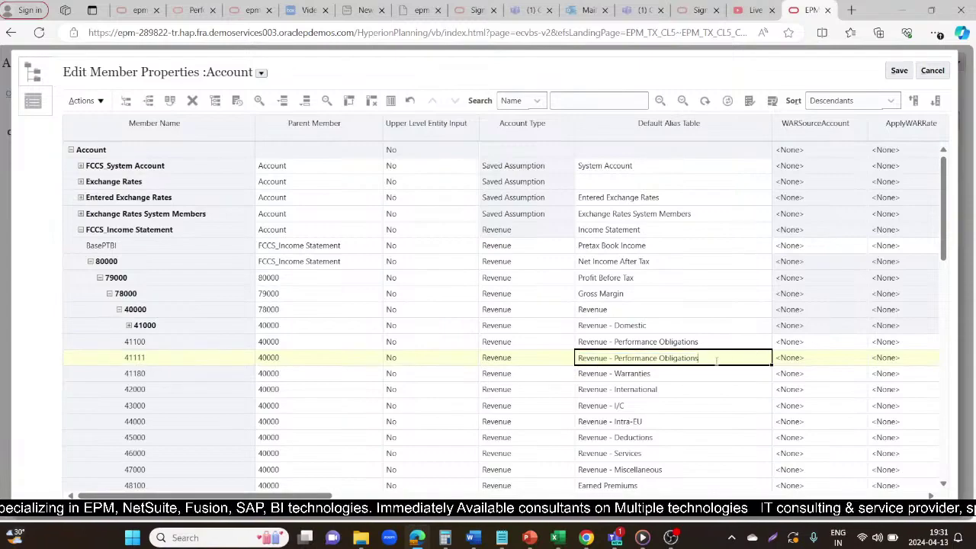
key("BackSpace")
key("BackSpace")
key("BackSpace")
key("BackSpace")
key("BackSpace")
key("BackSpace")
key("BackSpace")
key("BackSpace")
key("BackSpace")
key("BackSpace")
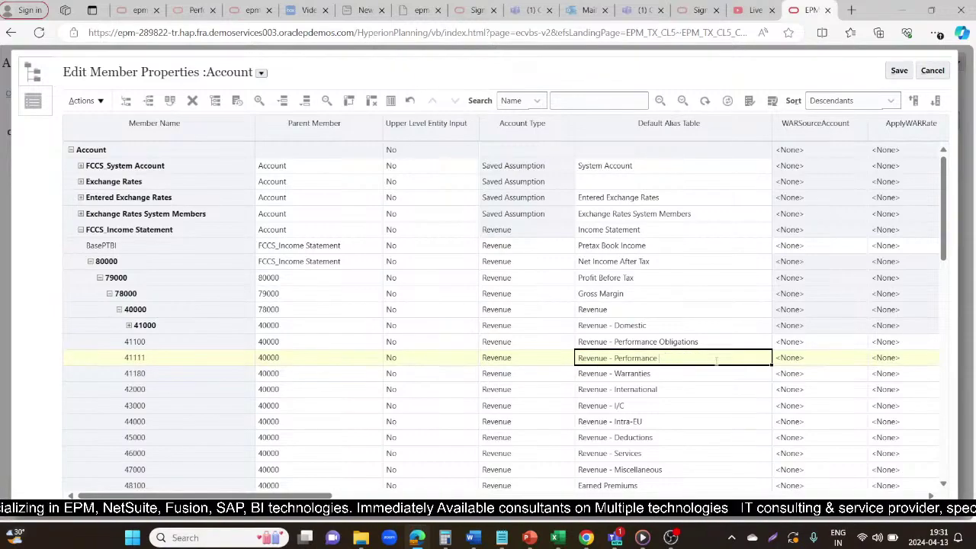
type("liability")
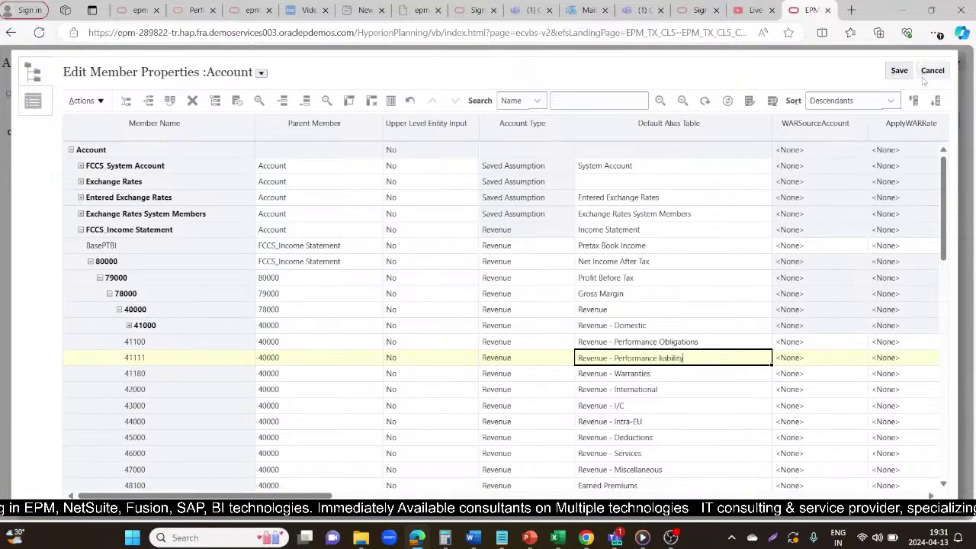
left_click(898, 71)
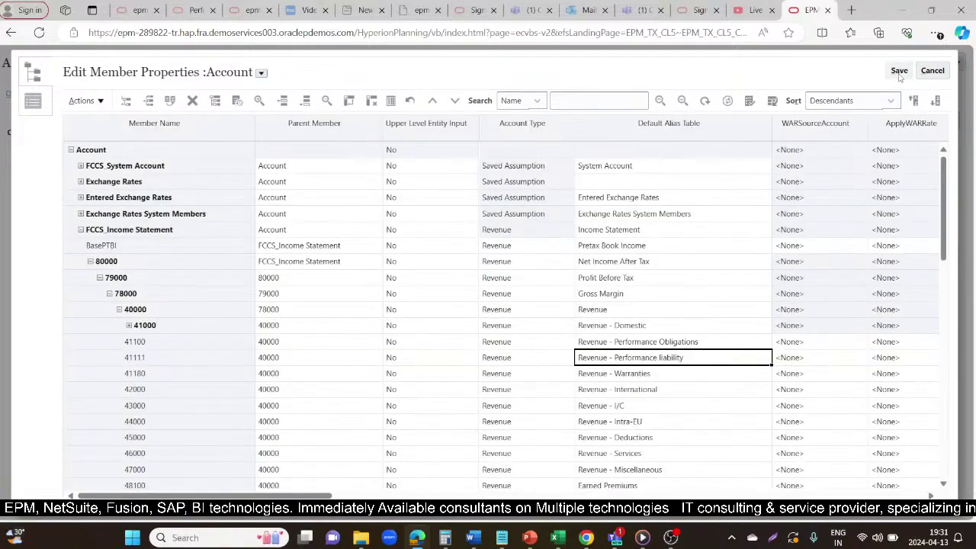
left_click(149, 359)
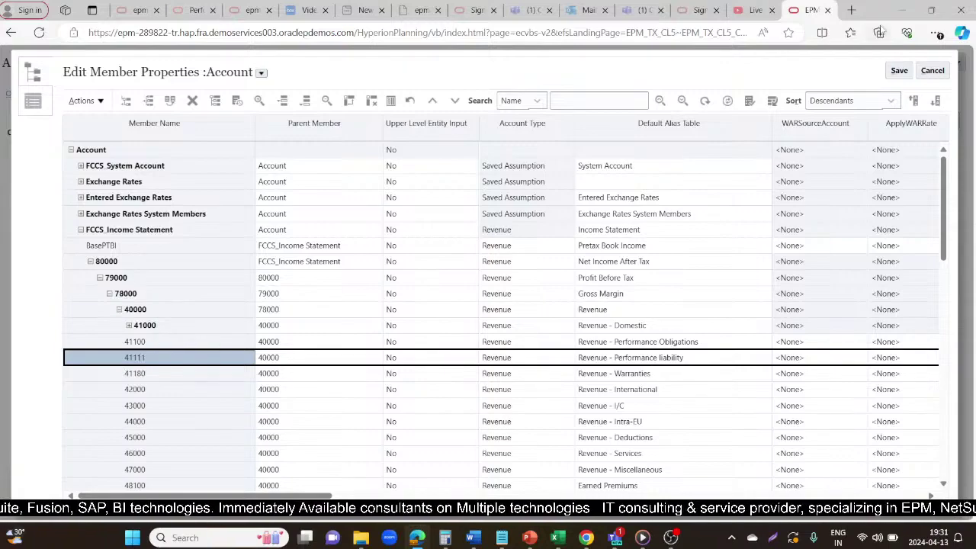
Close the Account member properties editor and open the Dimensions management page under Create and Manage.
left_click(931, 71)
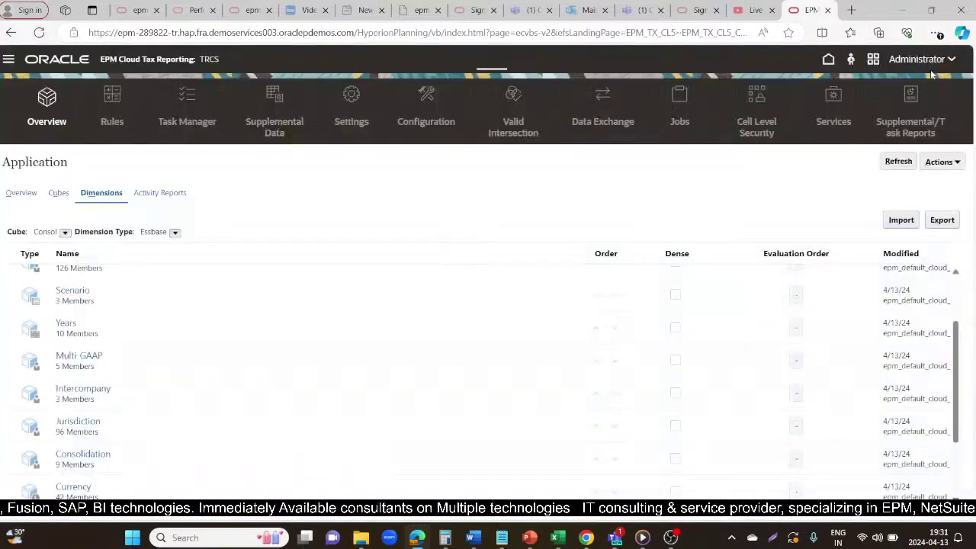
left_click(7, 60)
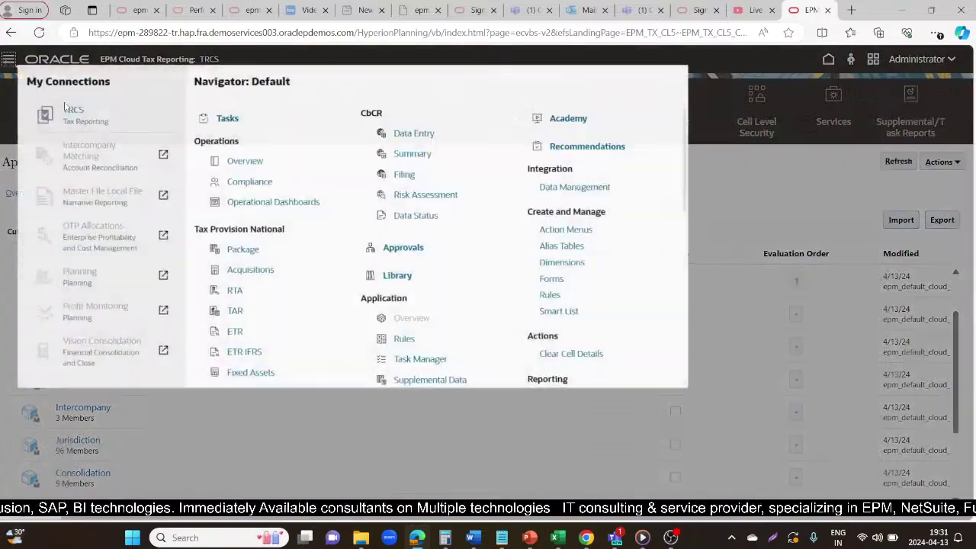
left_click(596, 275)
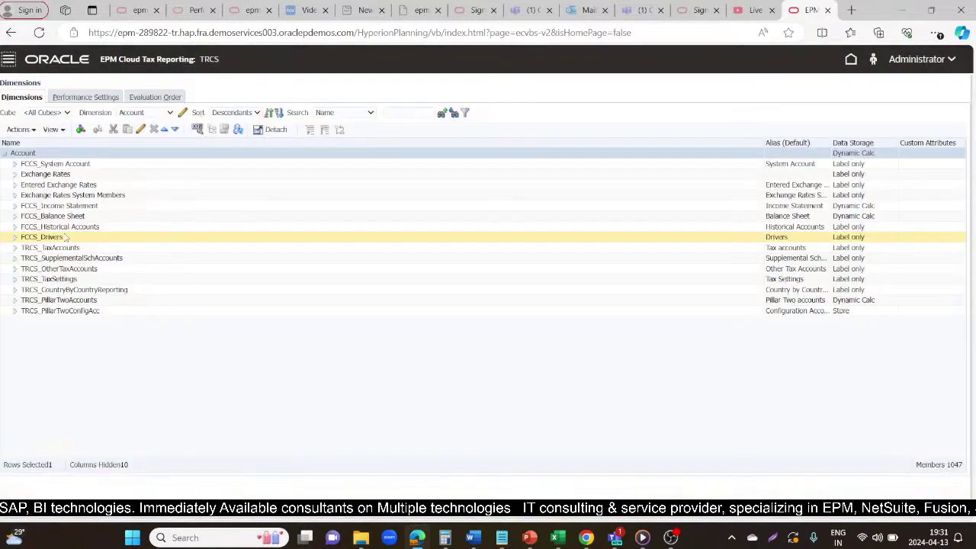
Expand the Account hierarchy from FCCS_Balance Sheet through 10000 and 10100 down to the children of 11000.
left_click(15, 217)
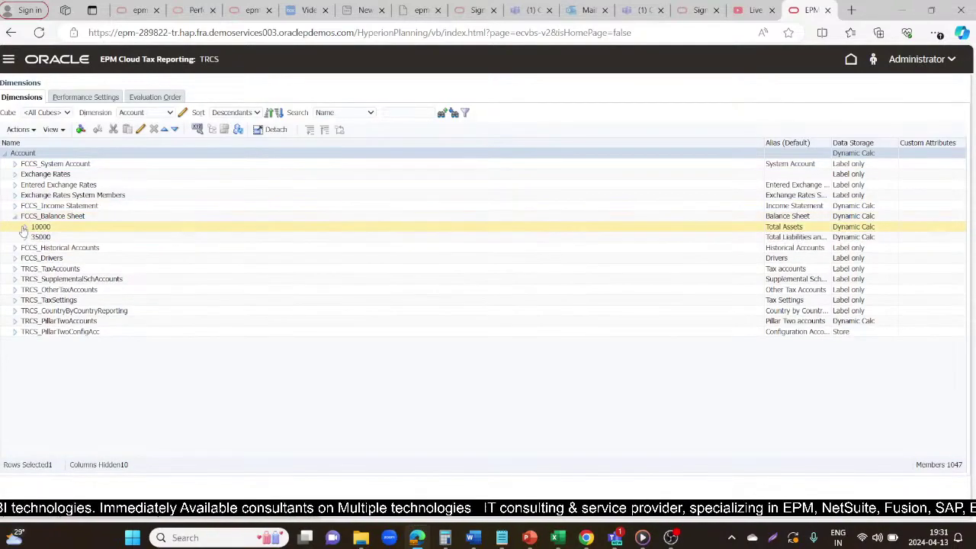
left_click(25, 228)
left_click(35, 237)
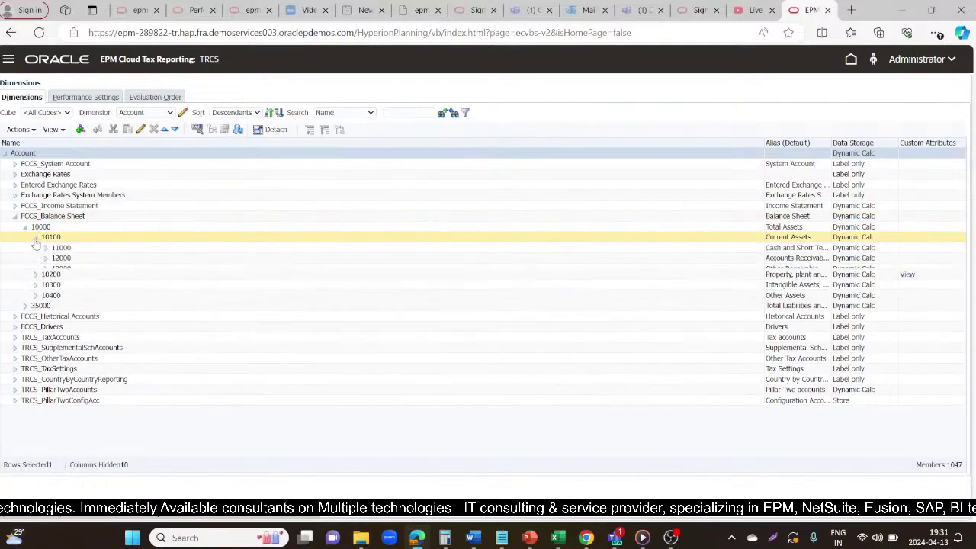
left_click(45, 248)
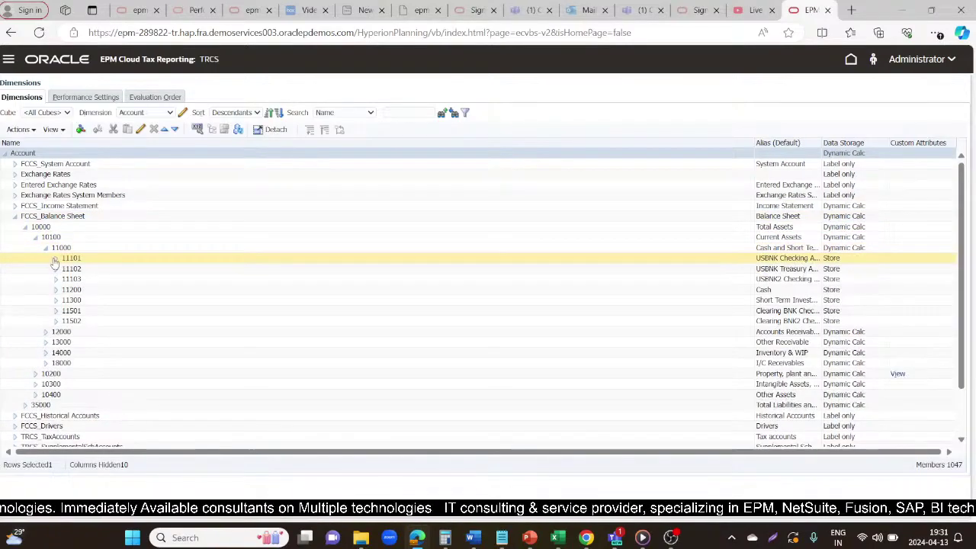
Widen the Alias column and begin a new sibling of member 11101 with the name 11001.
left_click(68, 258)
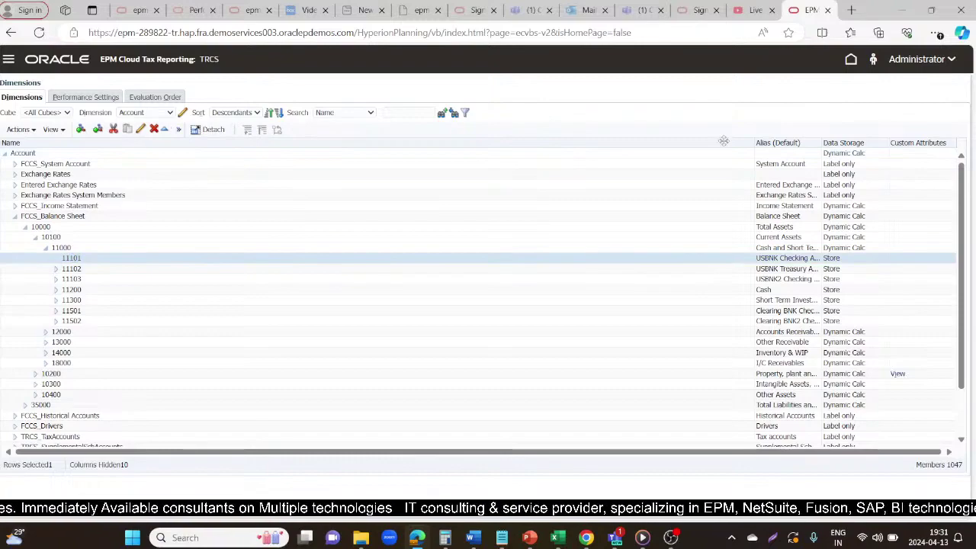
left_click_drag(752, 143, 464, 142)
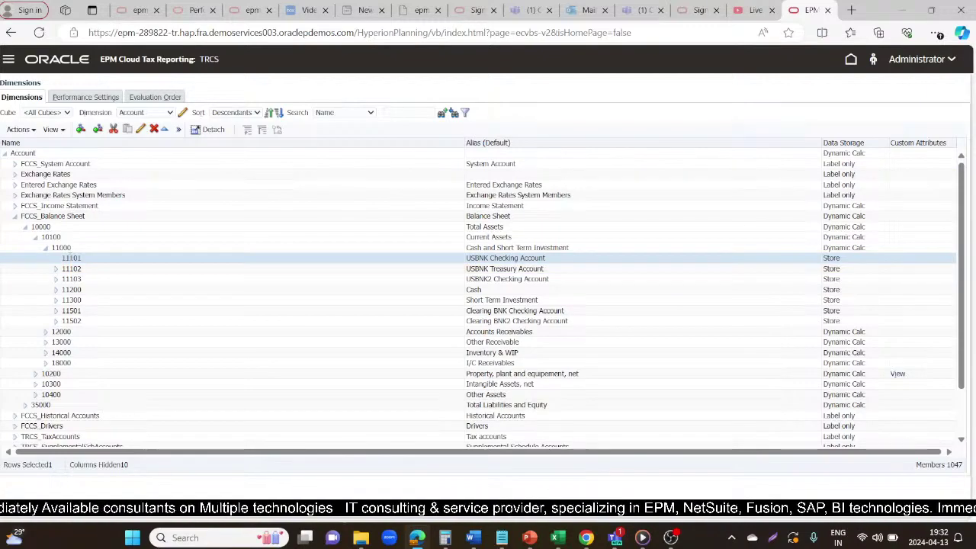
left_click(96, 130)
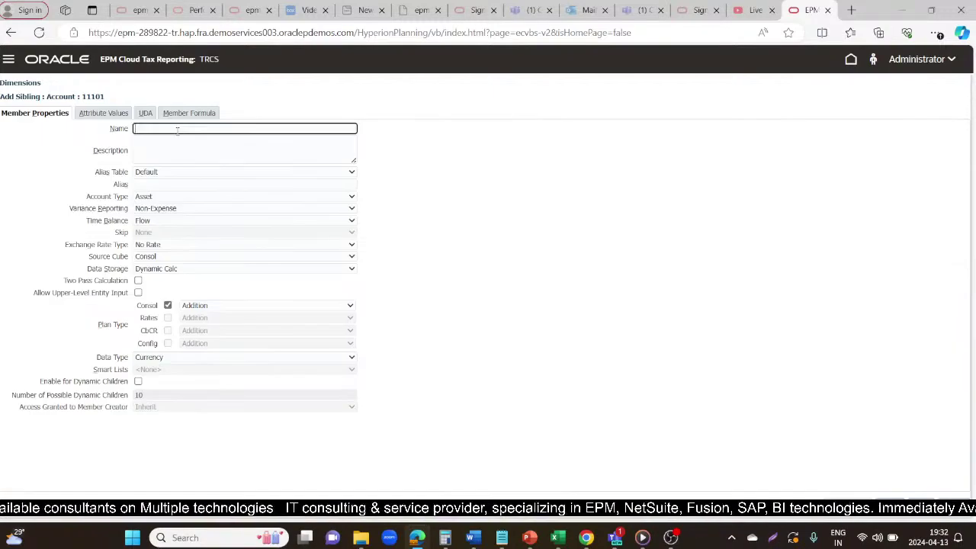
type("111")
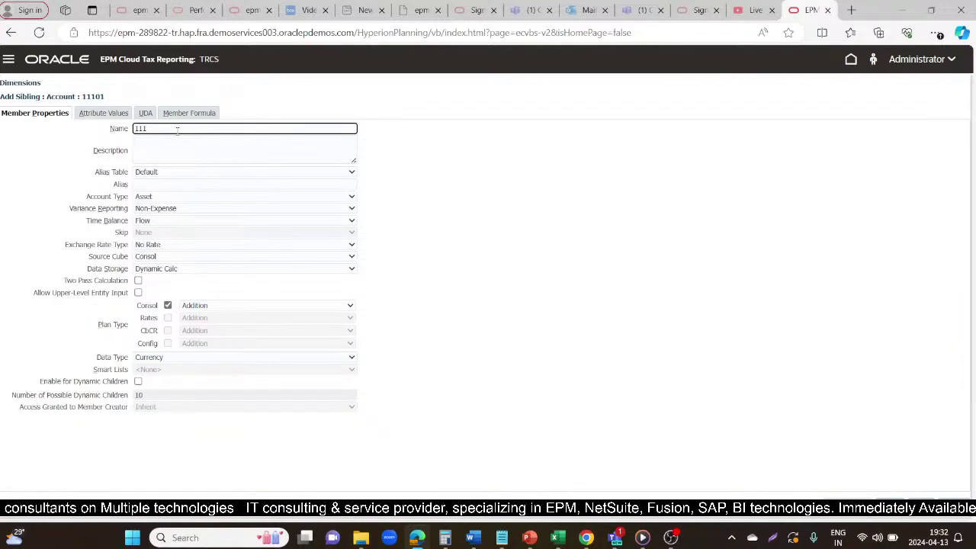
type("001")
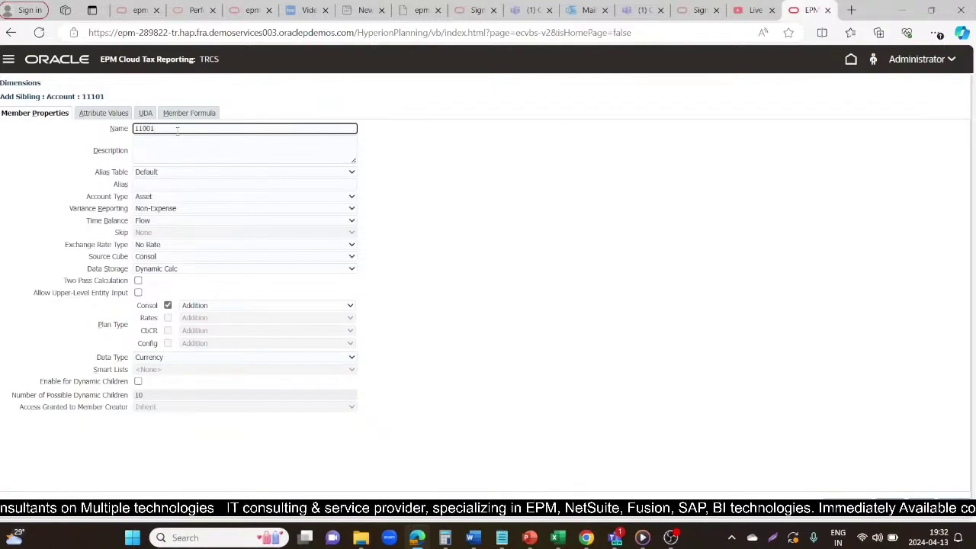
Set the new member's alias in the Default alias table to US BNK CHEQ.
left_click(164, 185)
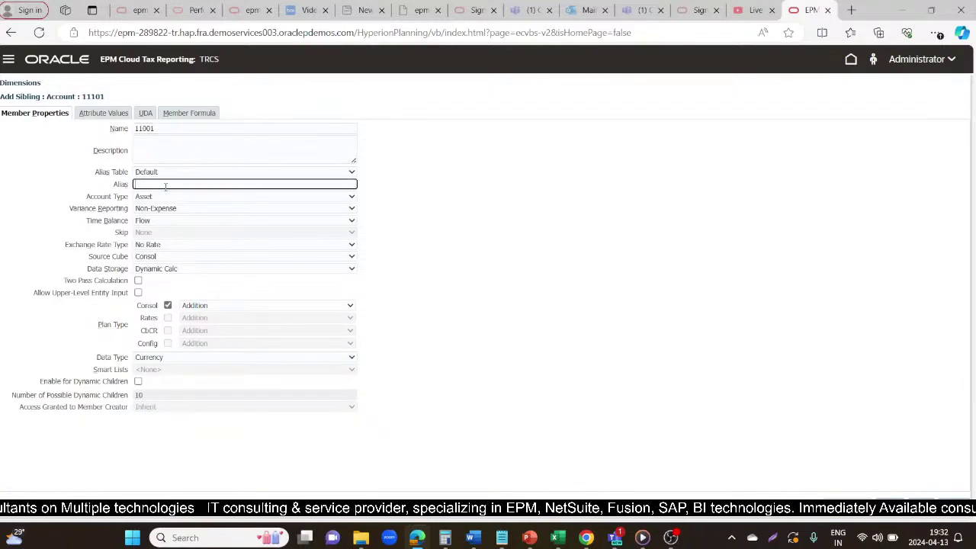
type("US")
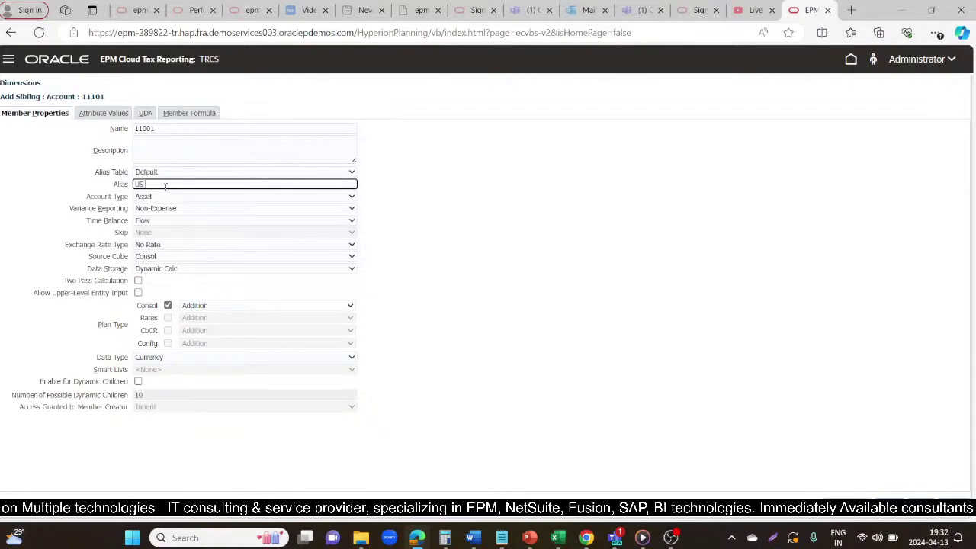
type(" BNK")
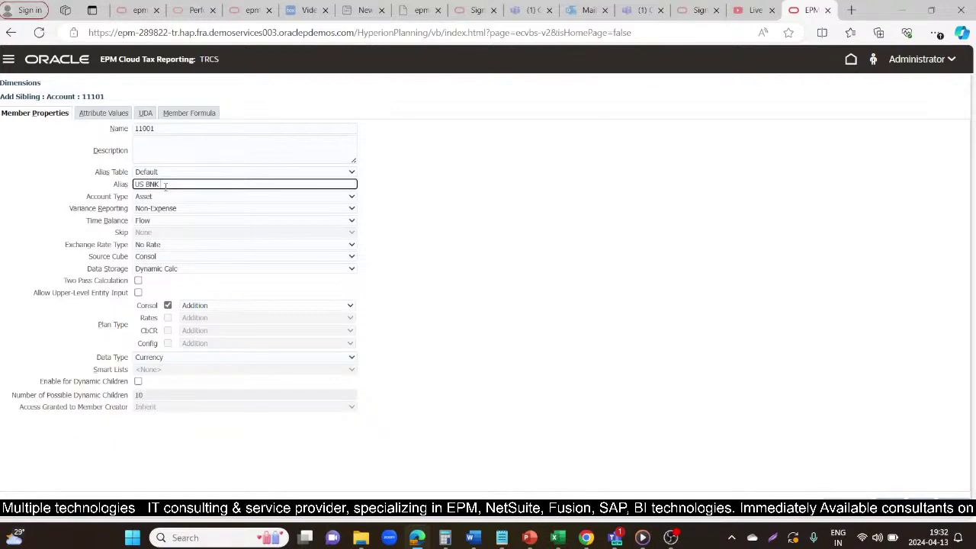
type(" CH")
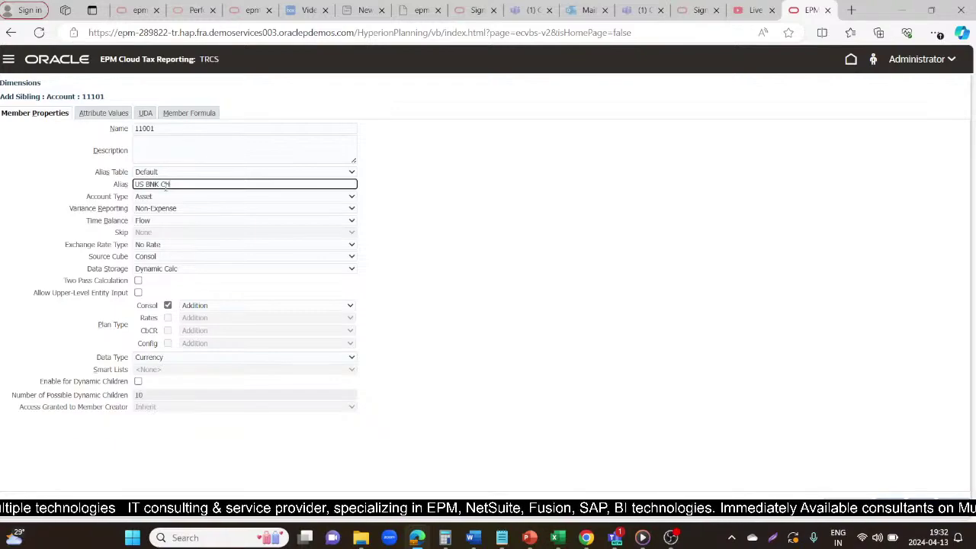
type("EQ")
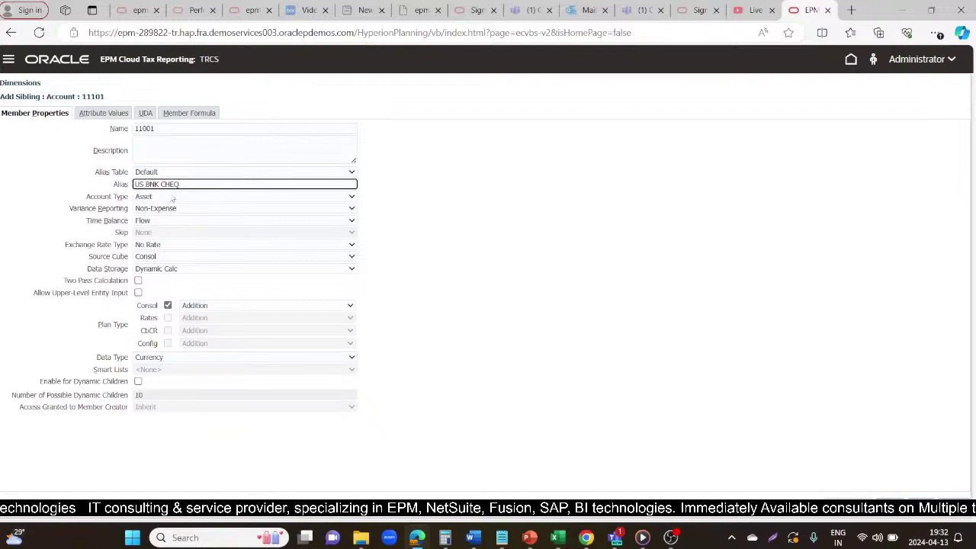
Correct member 11001's alias to US BK CHEQ, set its data storage to Never Share, and check its member formula.
key("BackSpace")
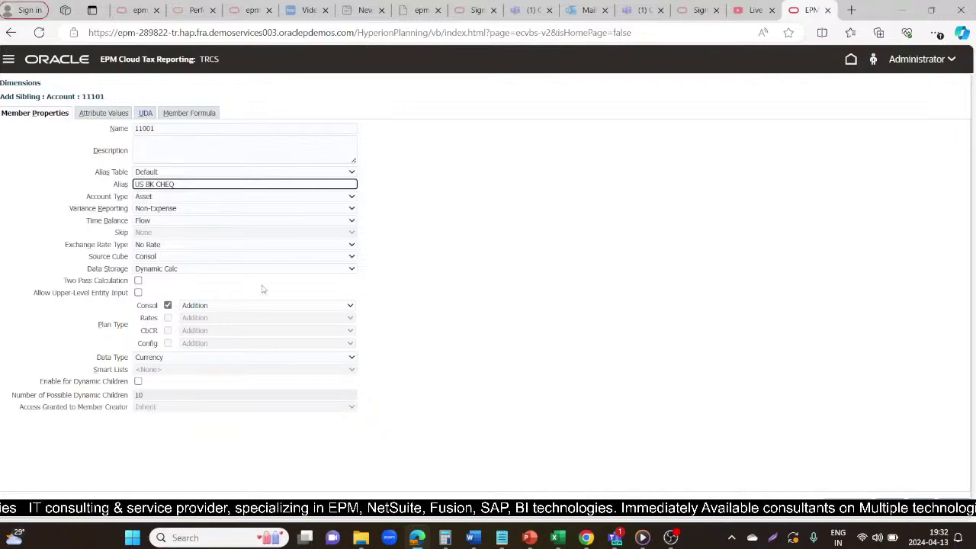
left_click(279, 268)
left_click(198, 308)
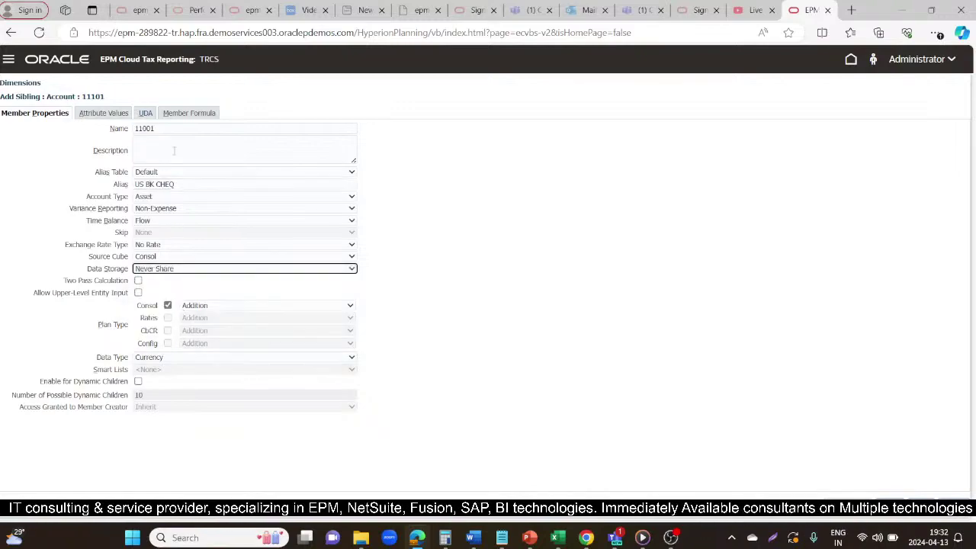
left_click(190, 113)
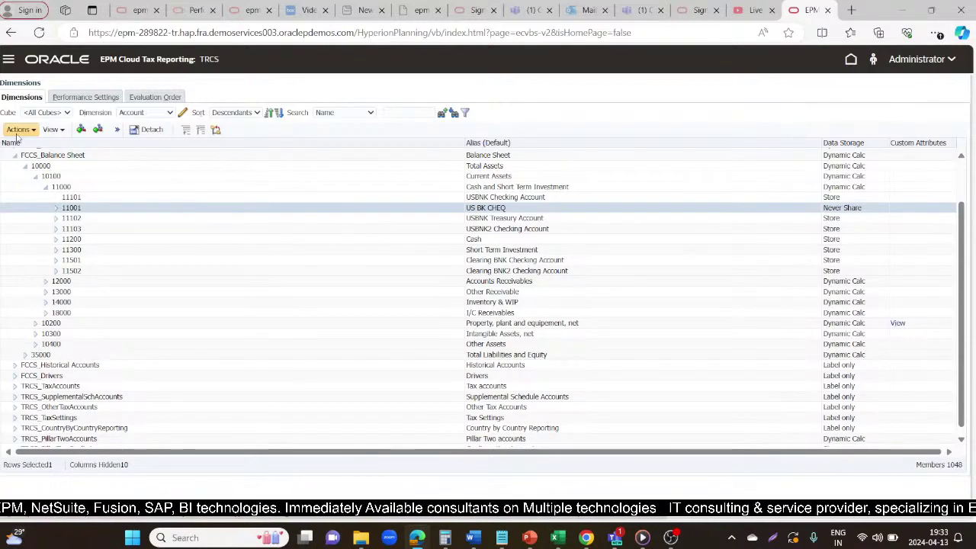
Return to the home page, open the Dimensions list in the application overview and select the Data Source dimension.
left_click(850, 59)
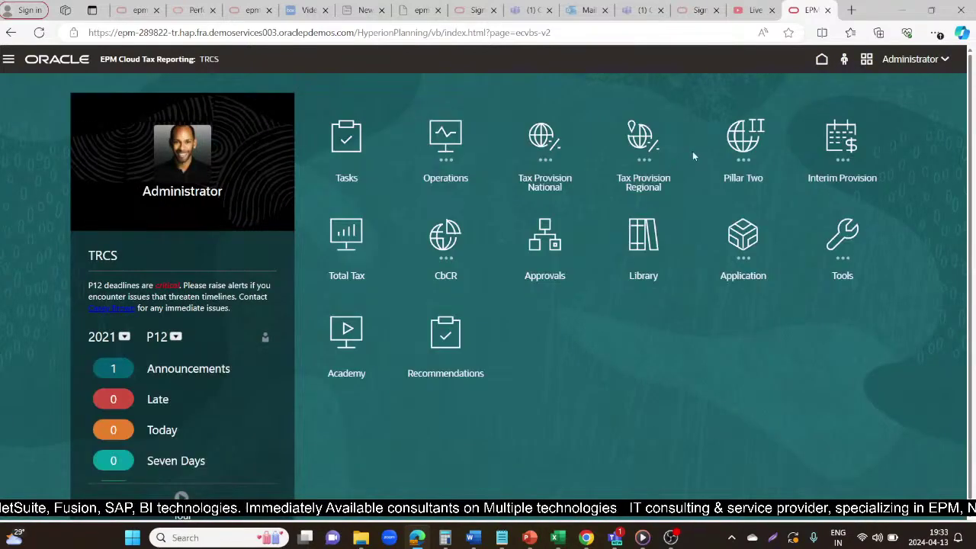
left_click(742, 236)
left_click(346, 307)
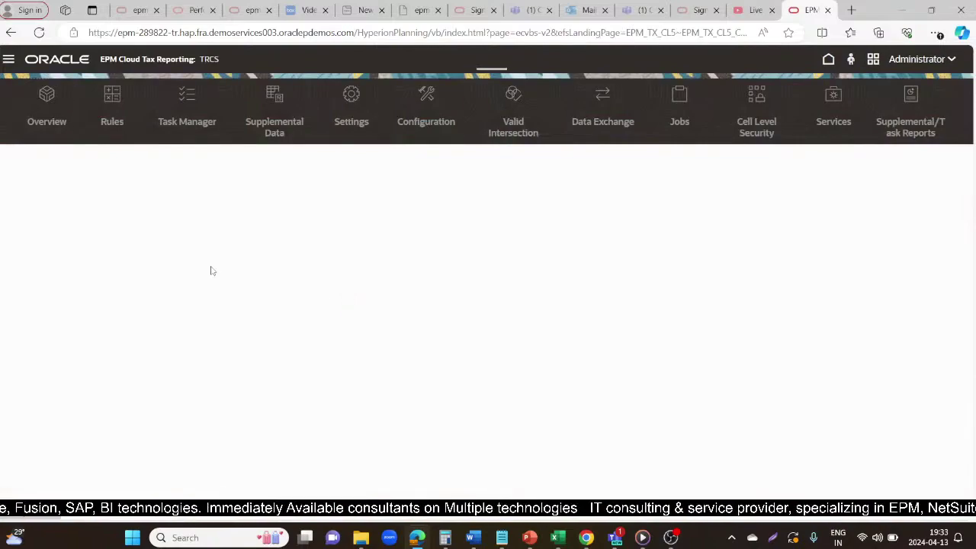
left_click(106, 193)
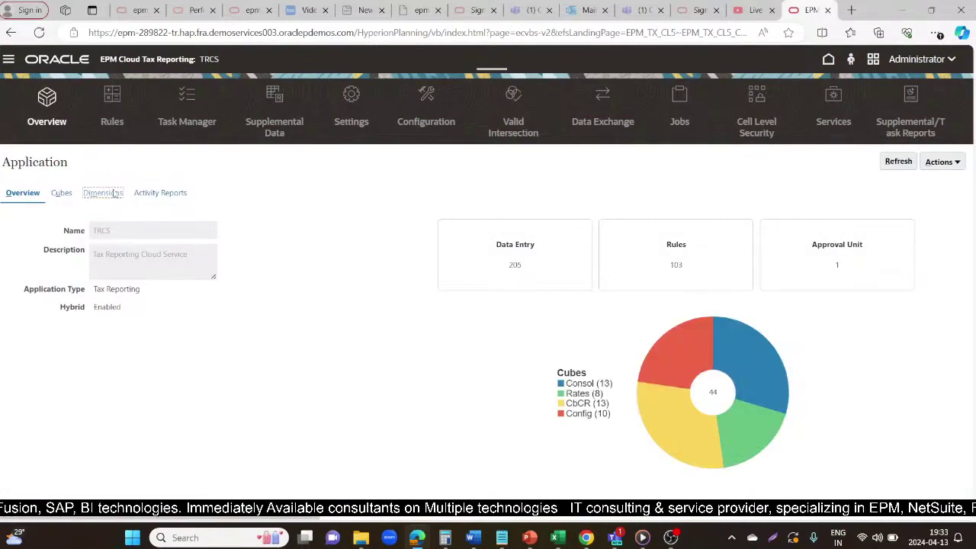
scroll(122, 394, "down", 5)
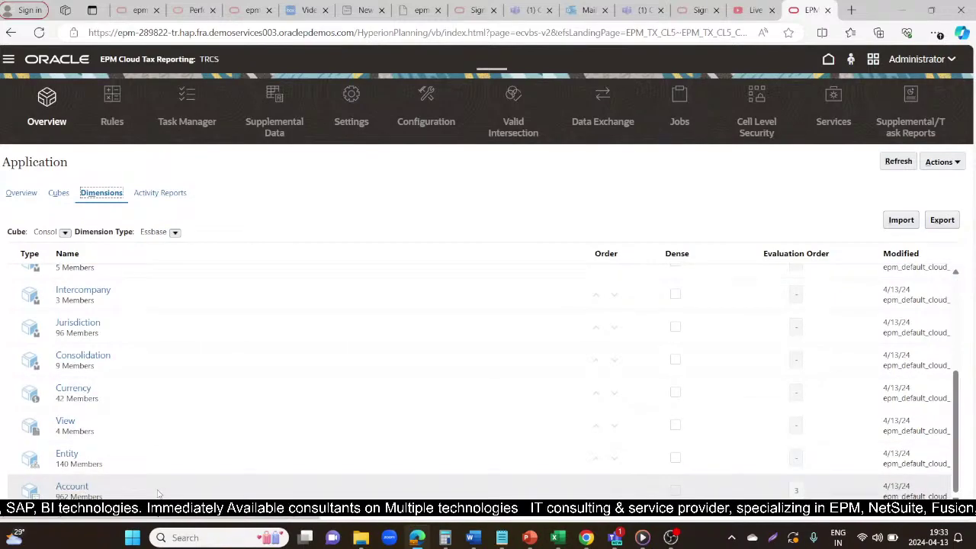
scroll(135, 398, "up", 5)
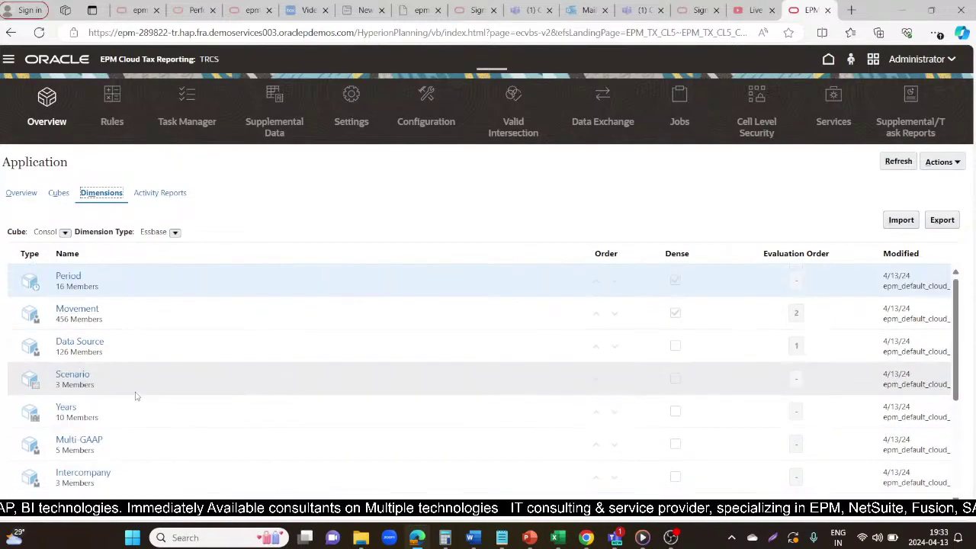
left_click(129, 341)
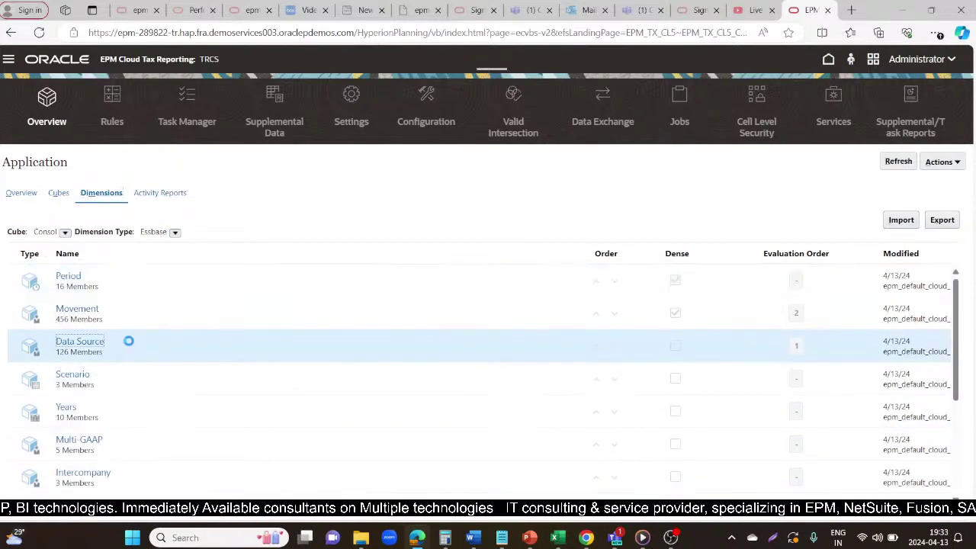
Create a local metadata export of the Data Source dimension as a comma-delimited file.
left_click(943, 222)
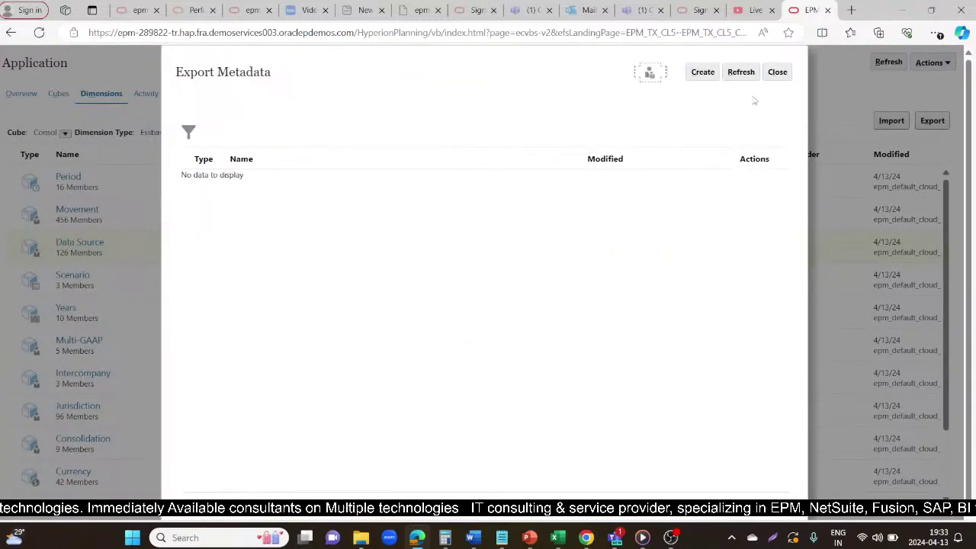
left_click(702, 72)
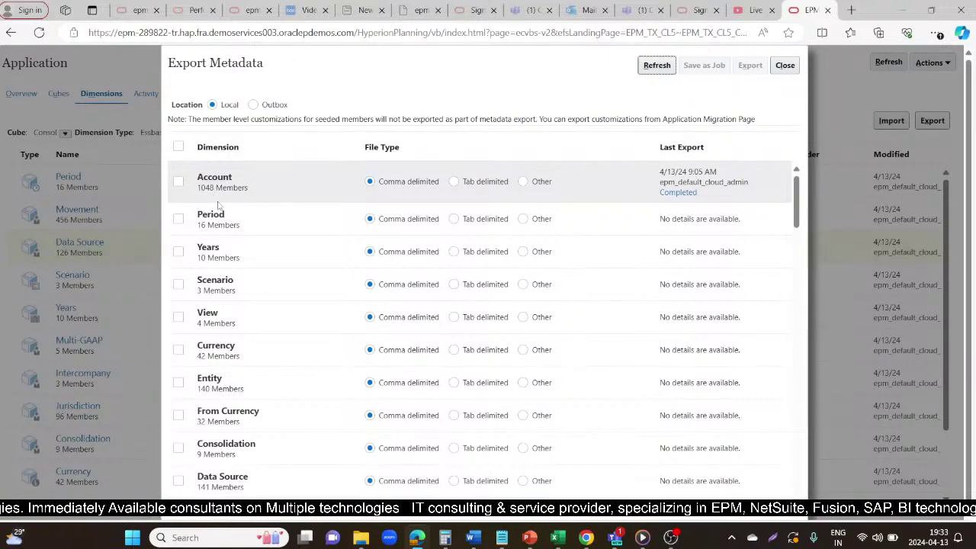
scroll(266, 320, "down", 1)
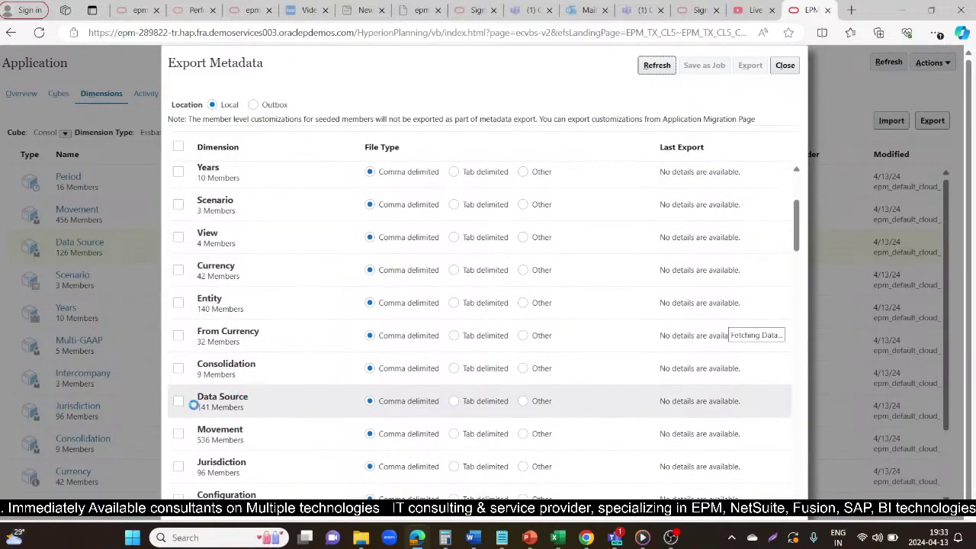
scroll(175, 396, "down", 1)
left_click(178, 385)
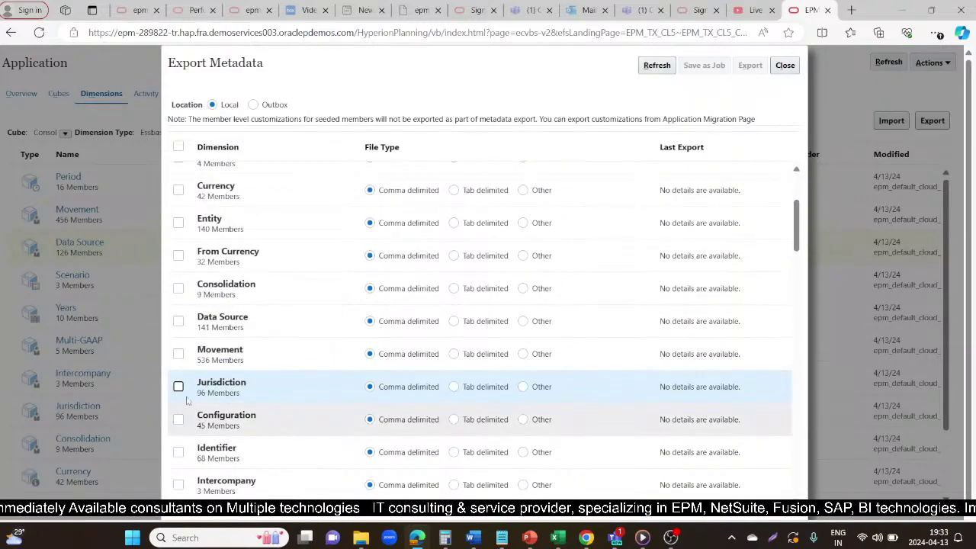
left_click(180, 322)
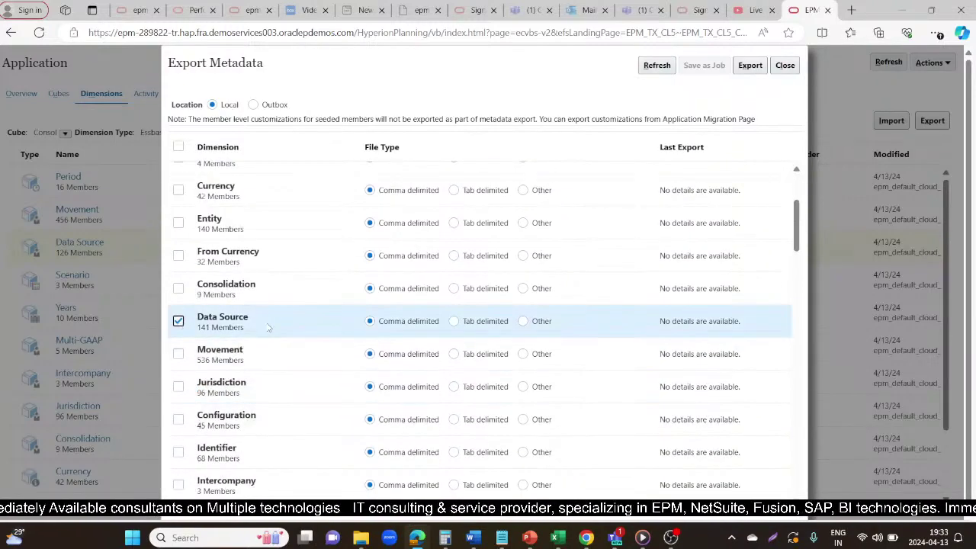
scroll(269, 328, "up", 3)
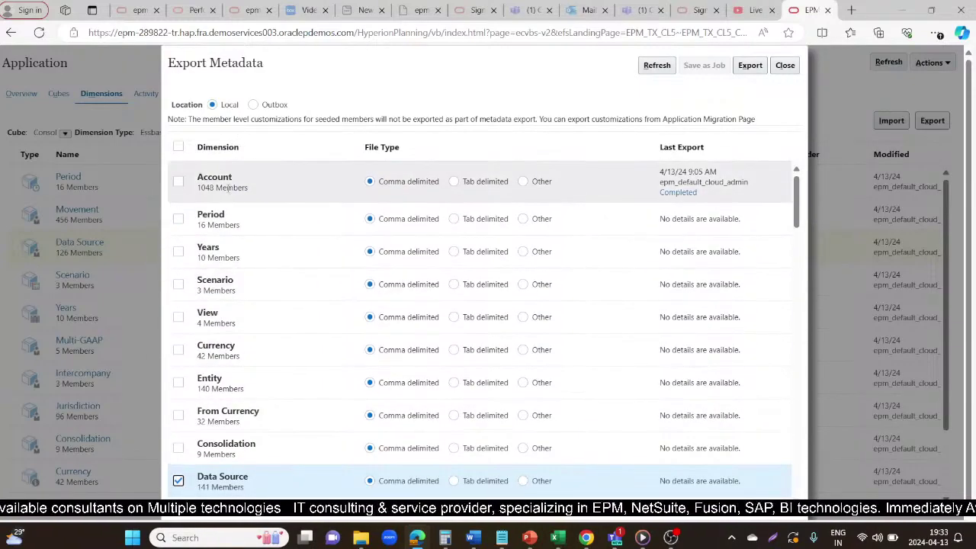
left_click(750, 67)
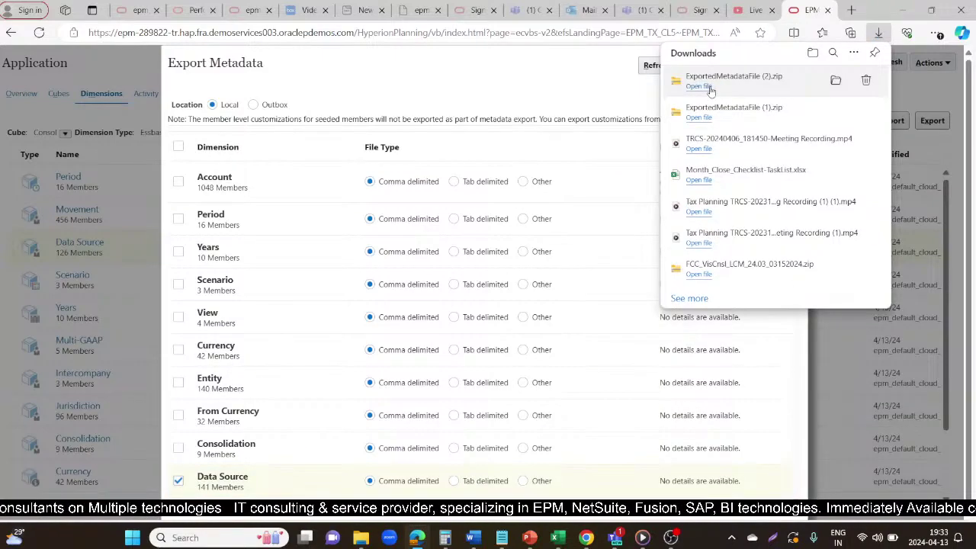
Open the Data Source CSV file inside the downloaded ExportedMetadataFile (2).zip in Excel.
left_click(698, 86)
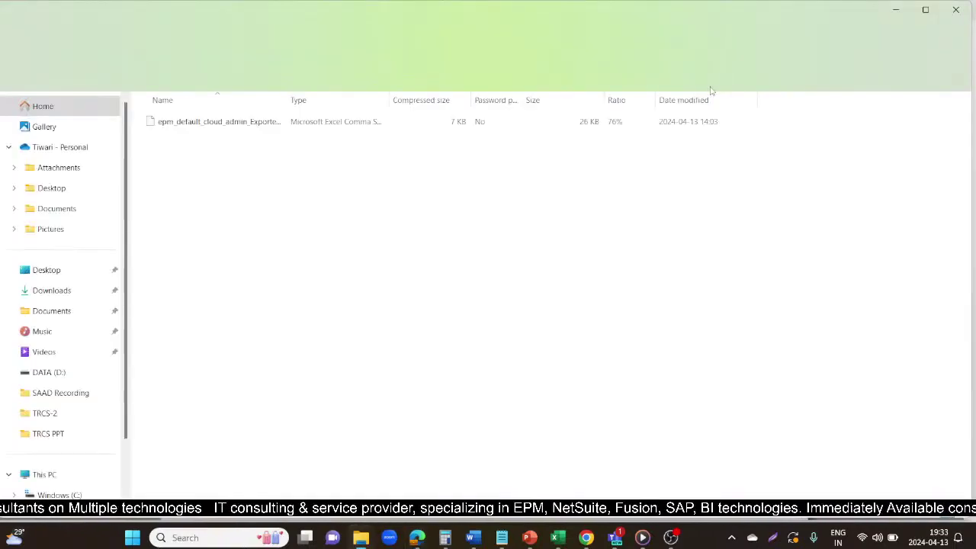
left_click(233, 123)
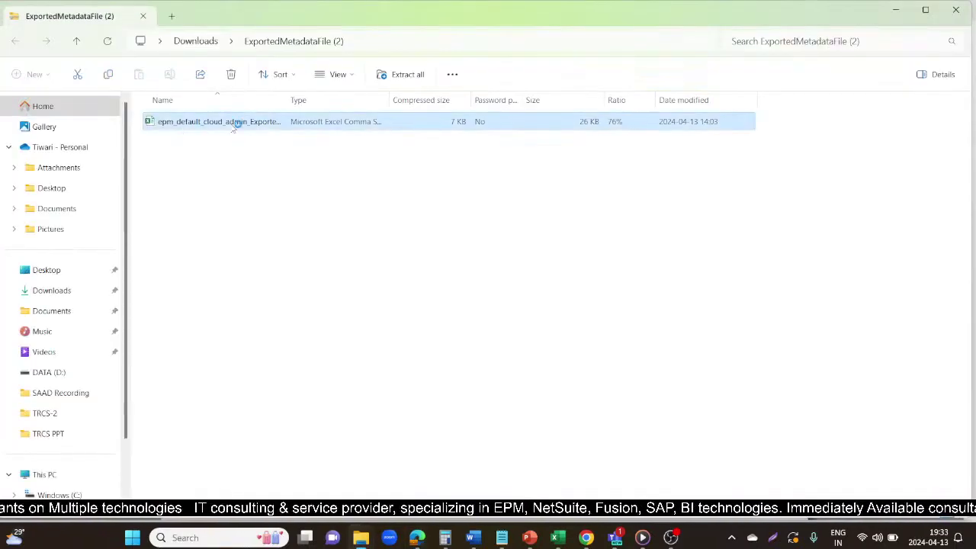
key("alt+Tab")
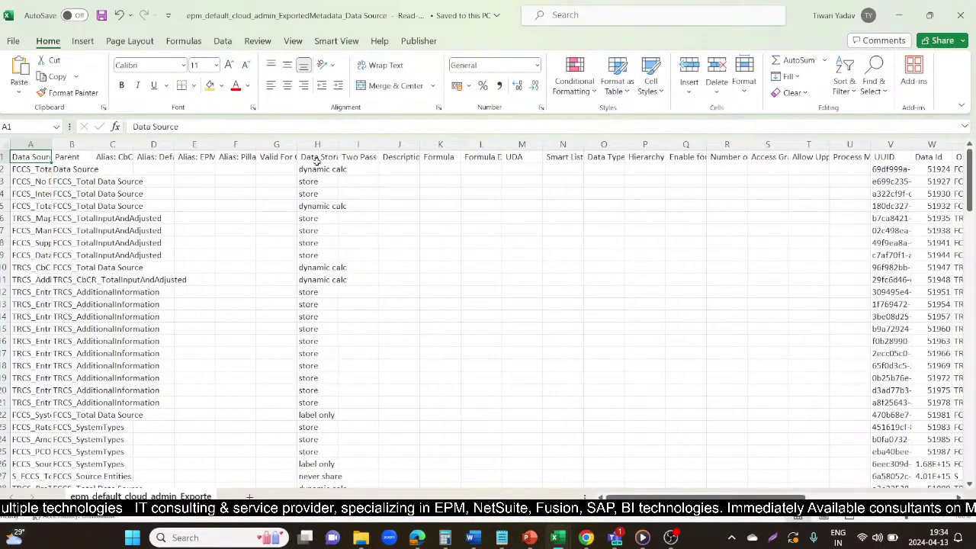
Widen the Data Source, Parent and Alias: CbCR Filing columns of the exported sheet to make their contents readable.
scroll(160, 345, "down", 1)
scroll(66, 183, "up", 1)
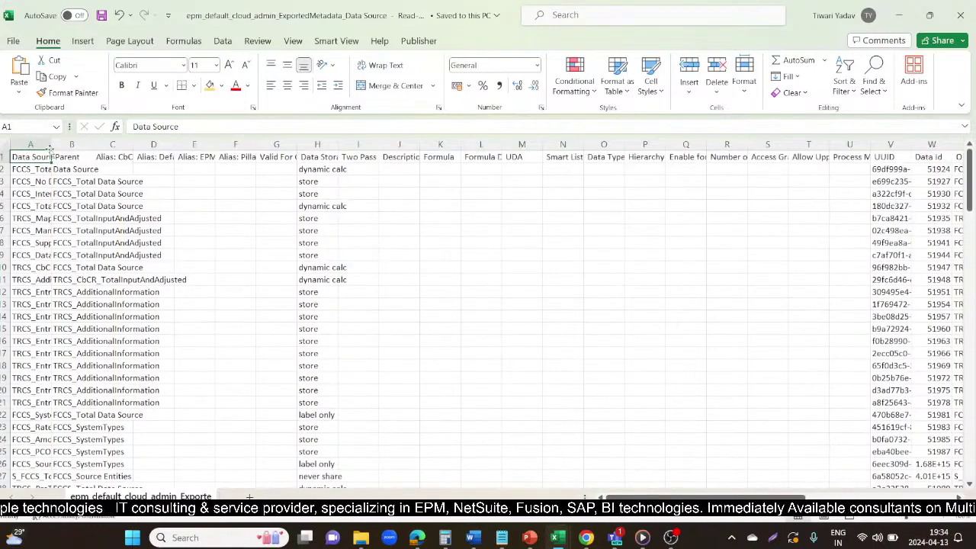
double_click(54, 143)
double_click(167, 126)
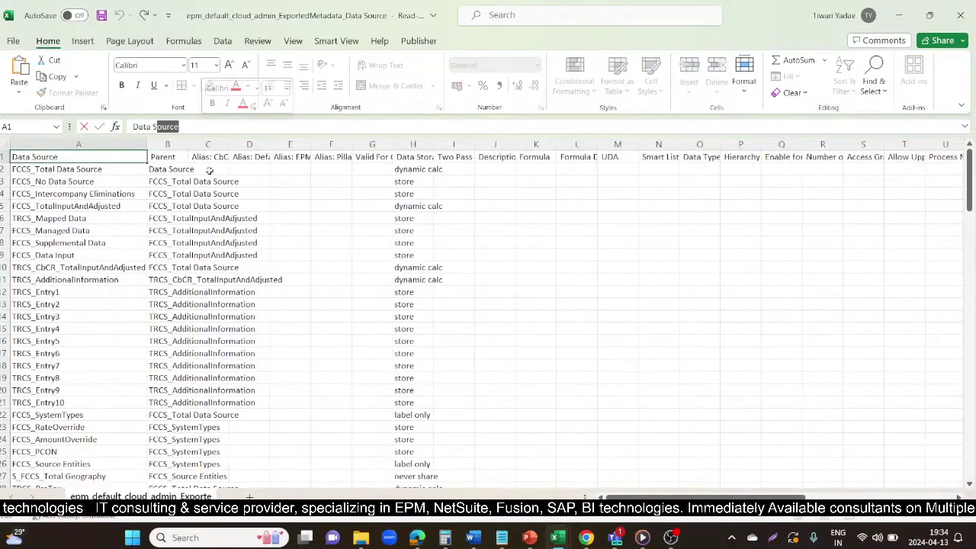
left_click(279, 230)
left_click_drag(181, 144, 316, 144)
double_click(358, 144)
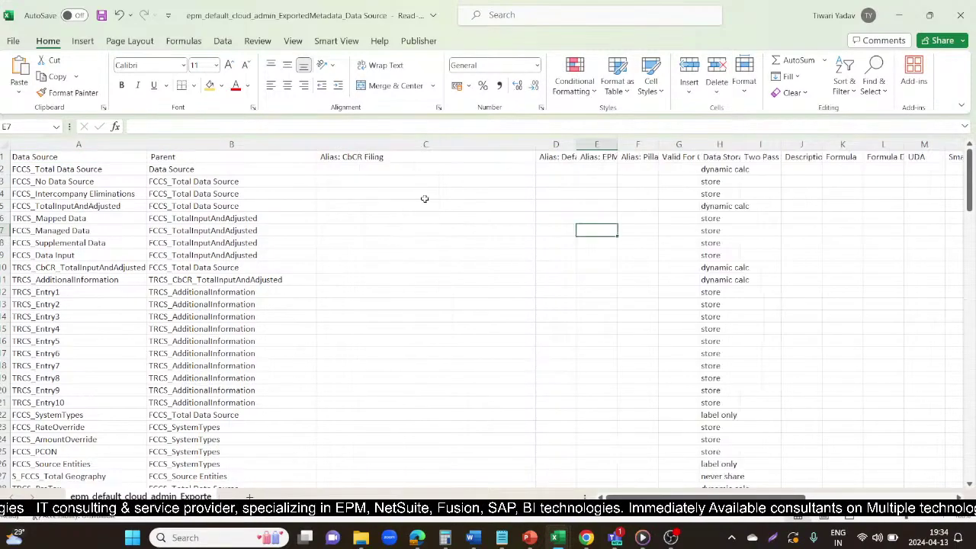
Examine the exported Data Source members with their parents and data storage settings throughout the sheet.
scroll(279, 343, "down", 10)
scroll(279, 344, "down", 4)
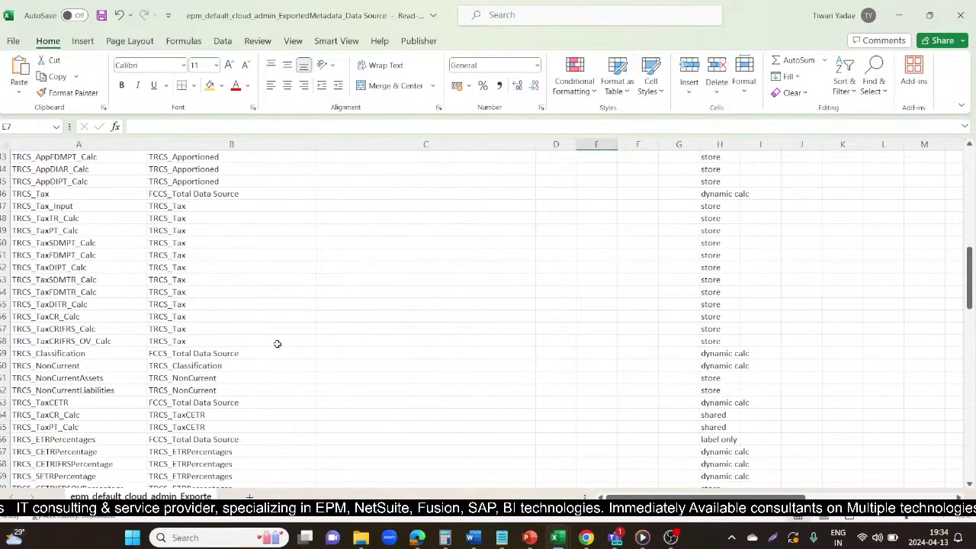
scroll(70, 308, "up", 5)
left_click(70, 230)
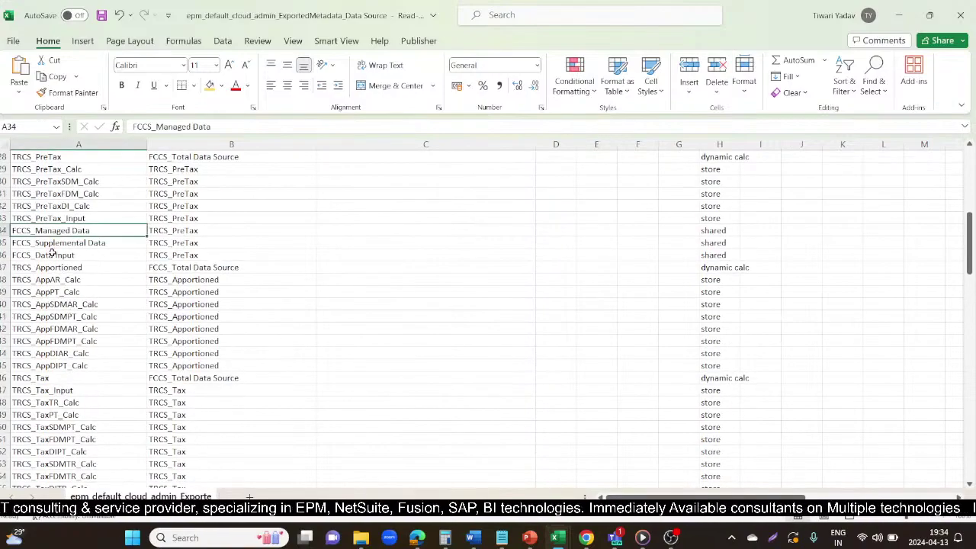
left_click(68, 244)
left_click(65, 255)
left_click_drag(74, 268, 90, 366)
scroll(75, 405, "down", 6)
scroll(74, 406, "down", 7)
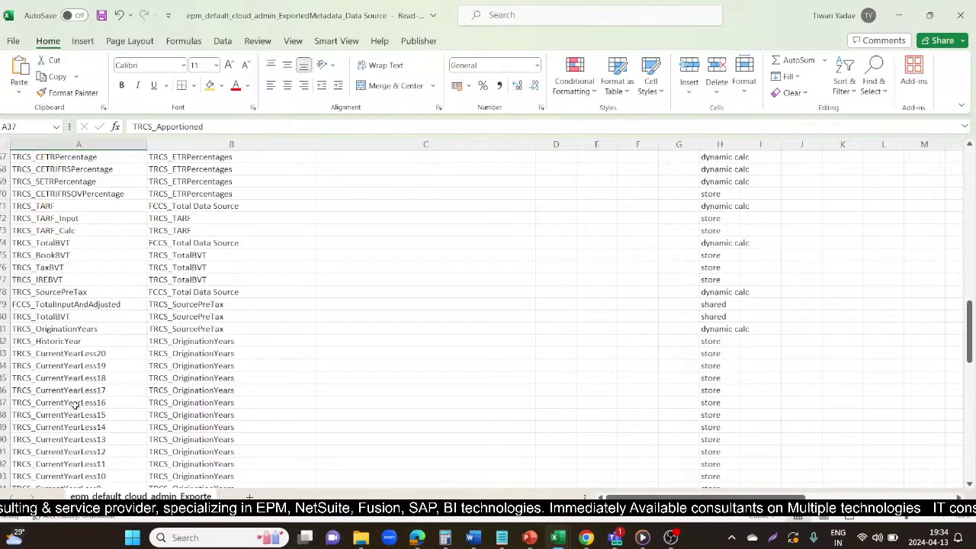
scroll(75, 406, "down", 12)
scroll(75, 406, "up", 18)
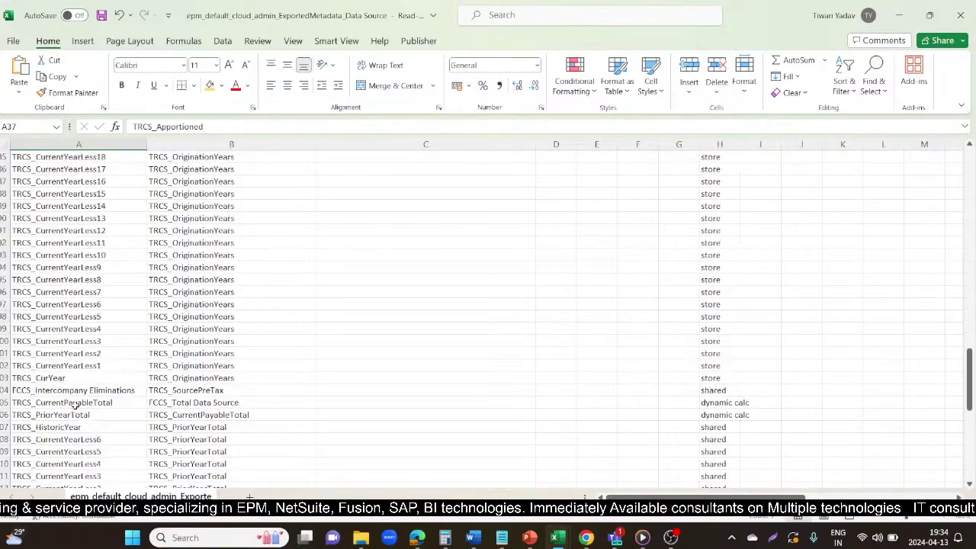
scroll(74, 404, "up", 17)
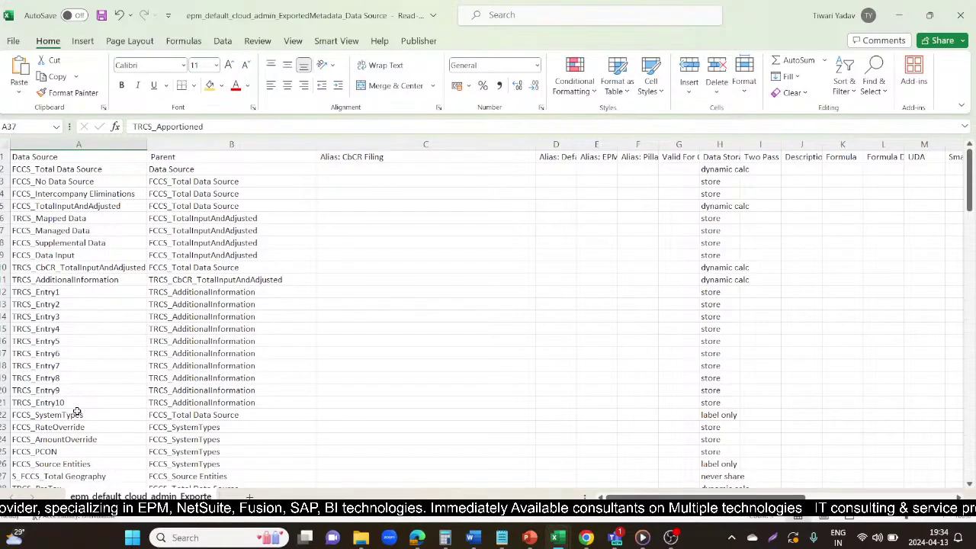
Switch to the live streaming page in YouTube Studio and end the live stream.
key("alt+Tab")
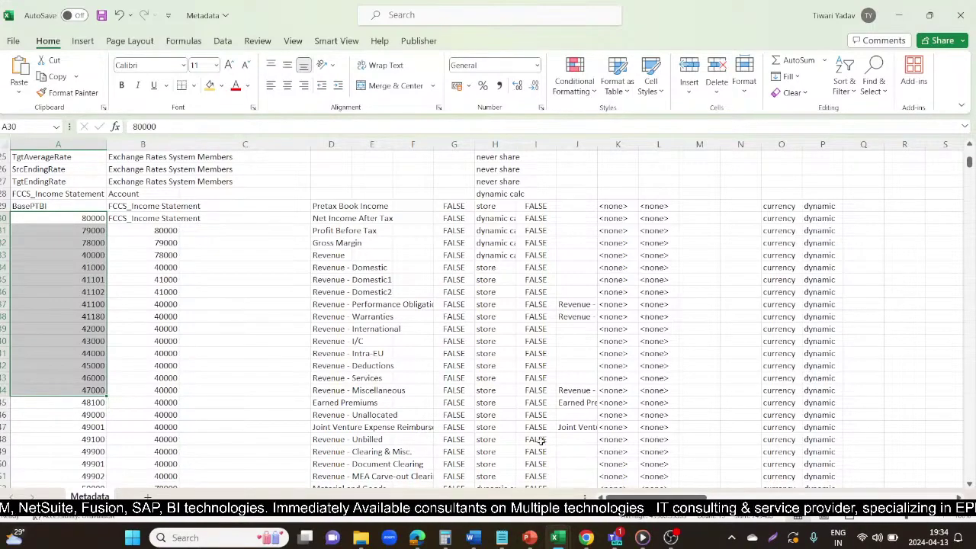
mouse_move(622, 536)
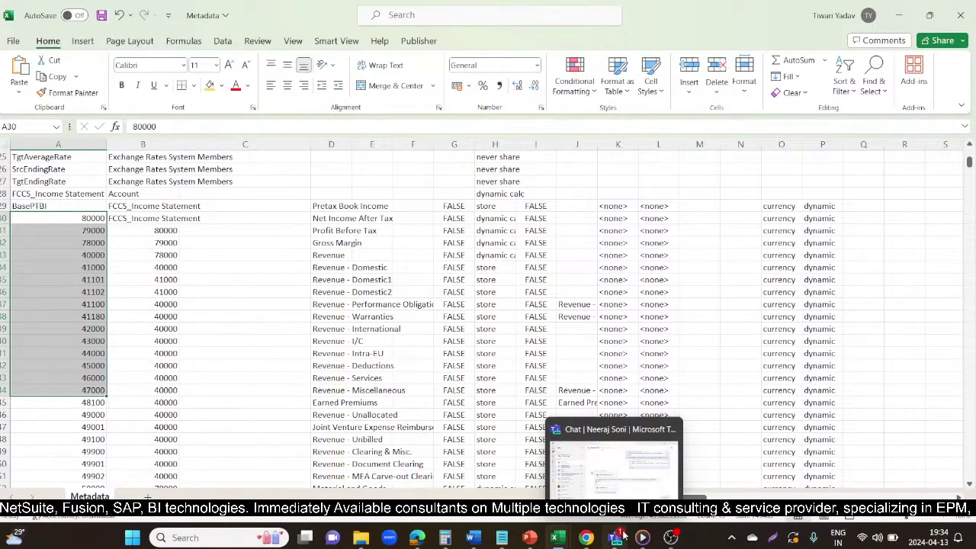
mouse_move(674, 537)
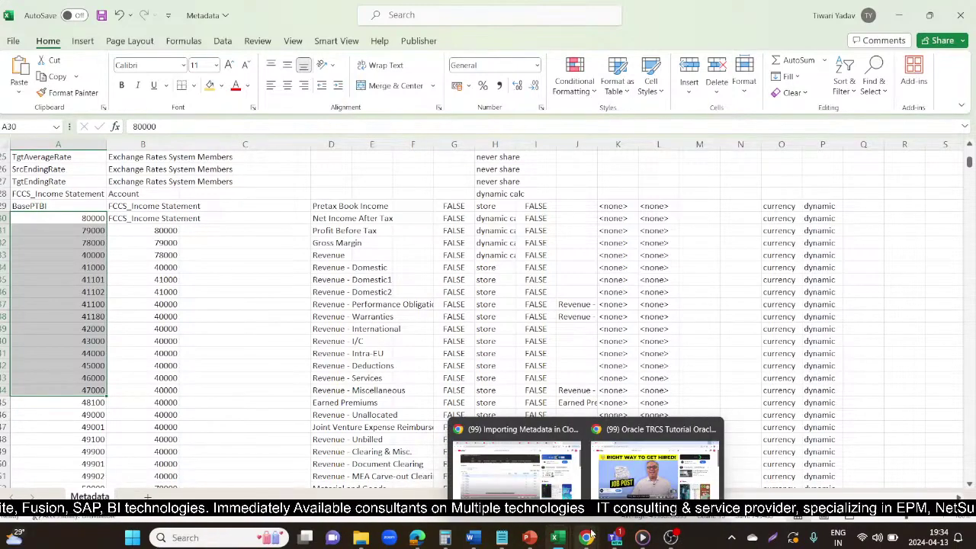
left_click(389, 537)
left_click(760, 10)
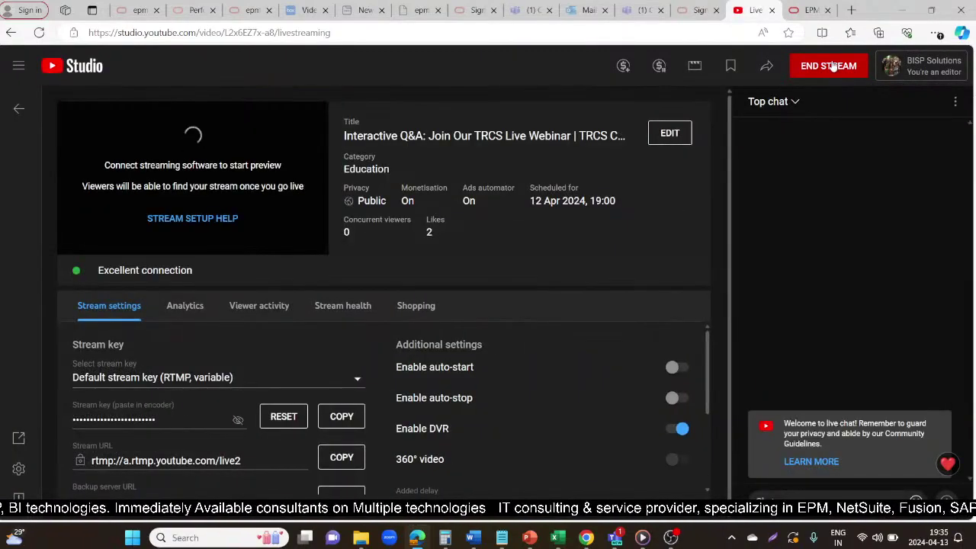
left_click(829, 66)
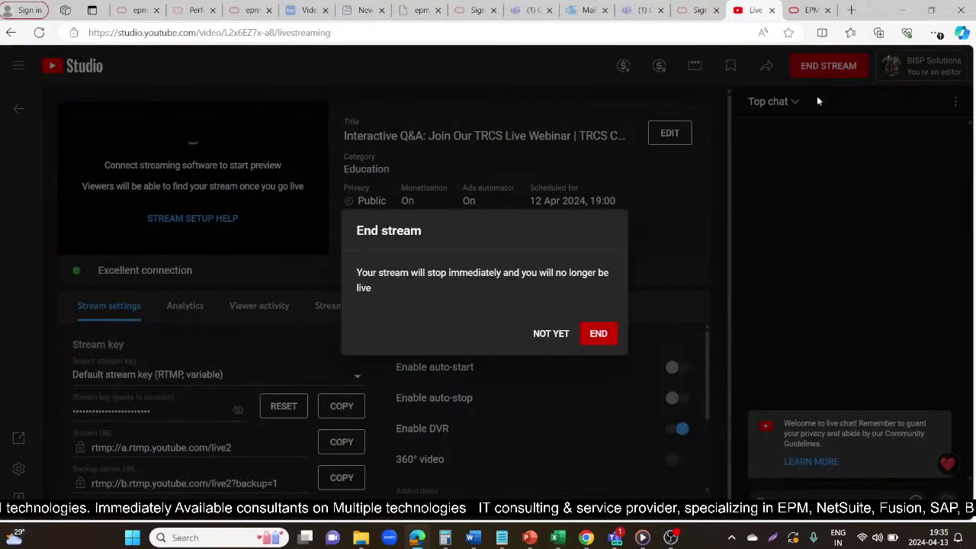
left_click(601, 333)
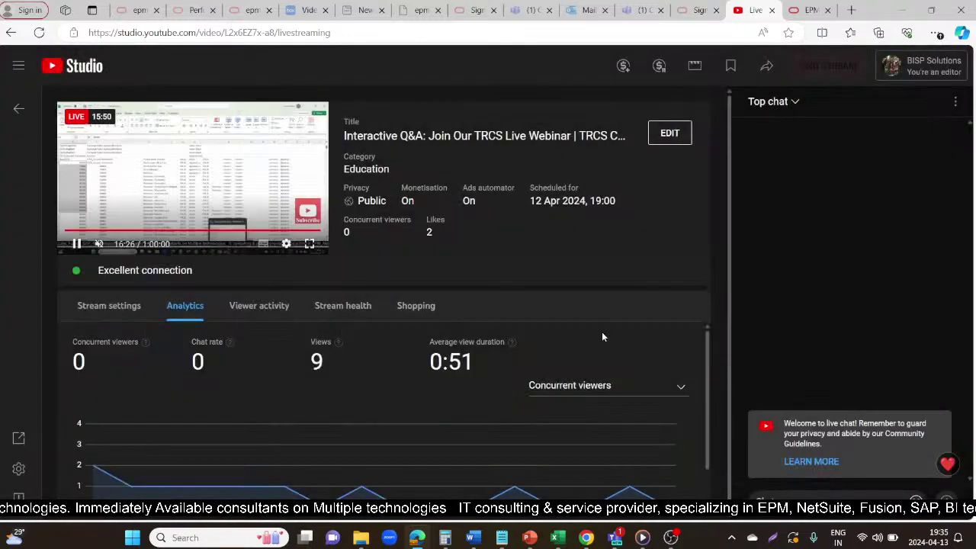